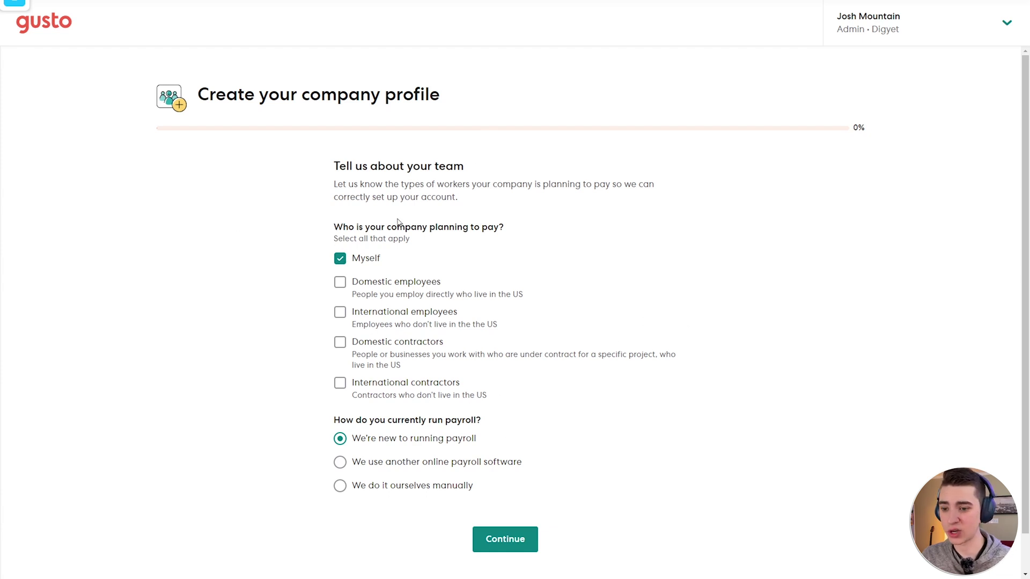
# Submit the team and payroll answers to reach the all-set page
pyautogui.scroll(-1, 344, 260)
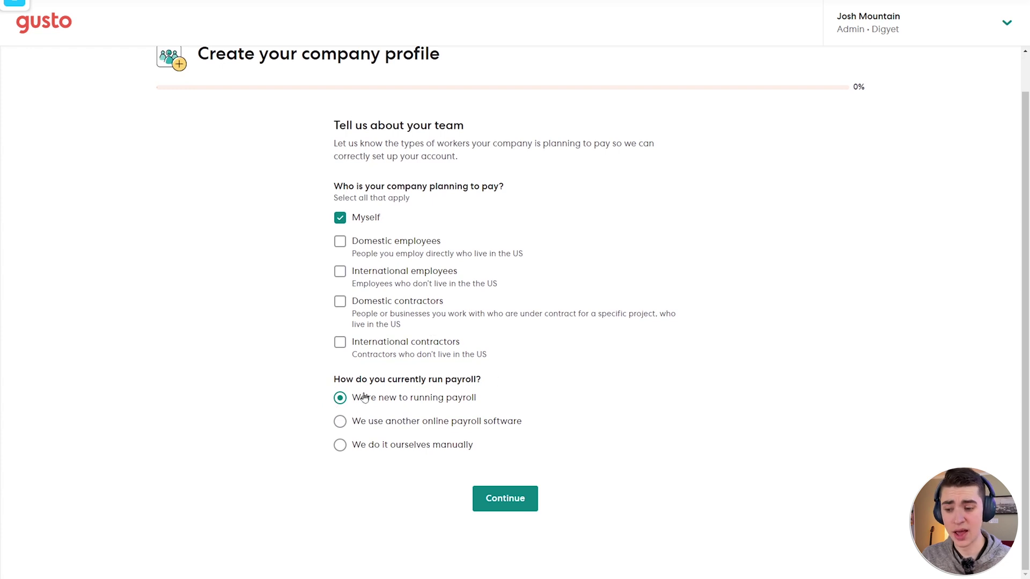
pyautogui.click(503, 504)
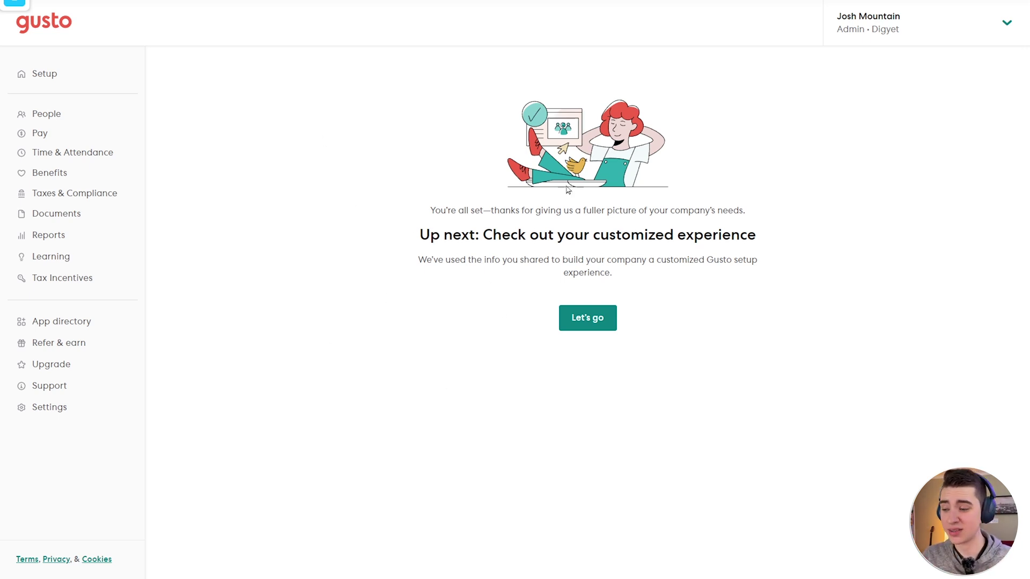
# Start the customized setup and go to the Federal tax setup page asking for EIN details
pyautogui.click(586, 318)
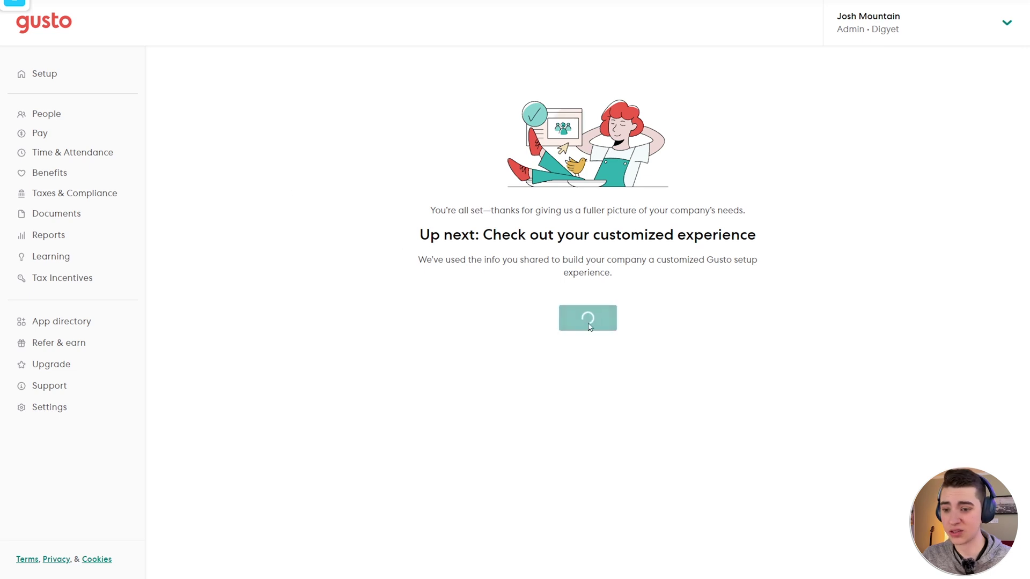
pyautogui.moveTo(239, 87); pyautogui.dragTo(490, 86)
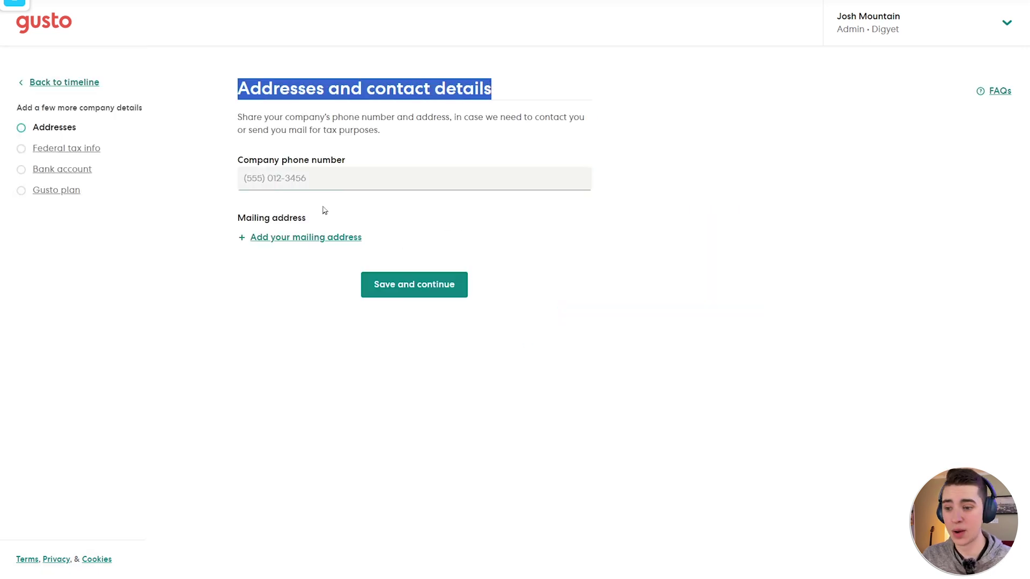
pyautogui.click(81, 153)
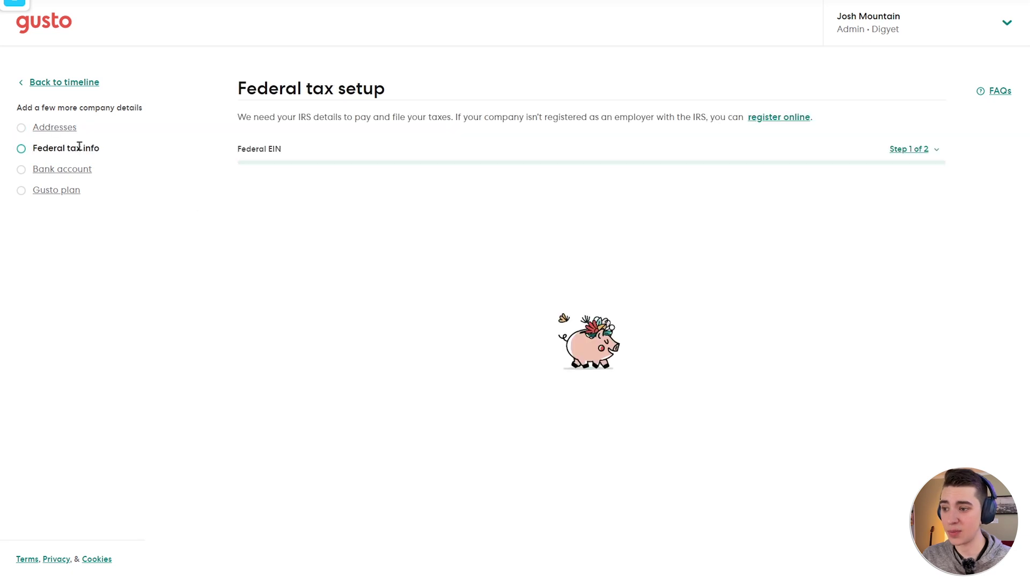
pyautogui.moveTo(239, 87); pyautogui.dragTo(488, 87)
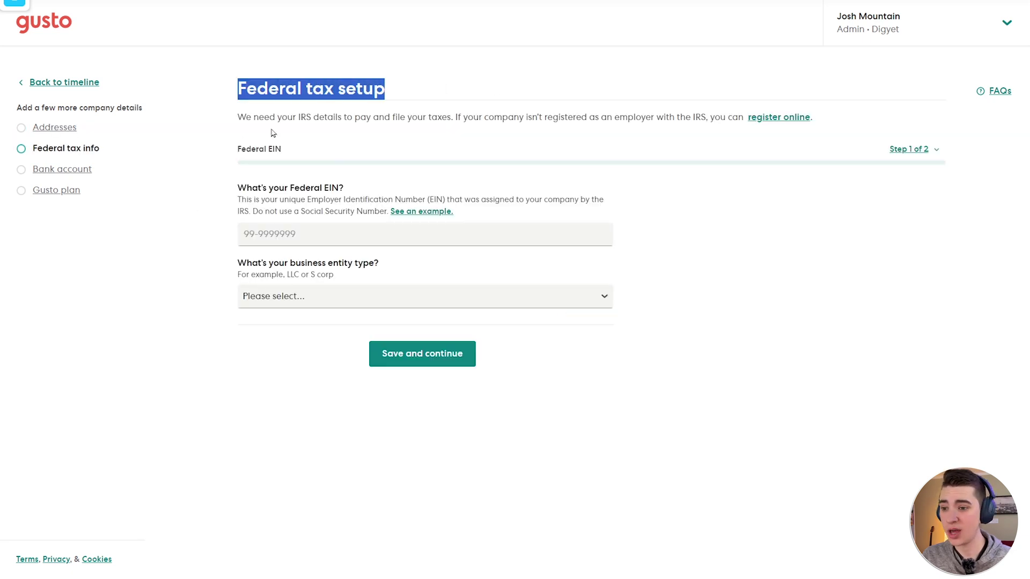
pyautogui.moveTo(246, 116); pyautogui.dragTo(695, 116)
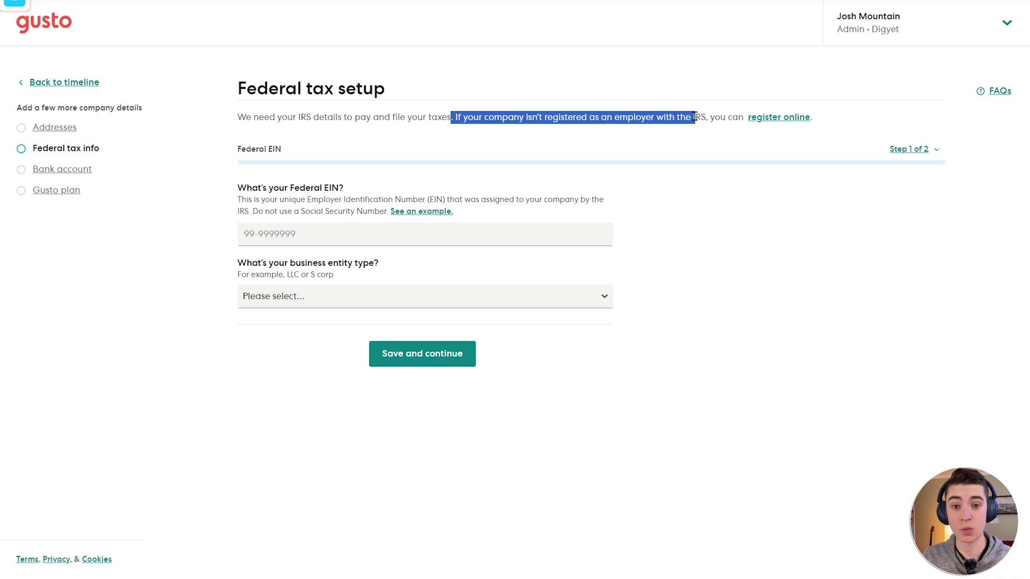
pyautogui.rightClick(783, 118)
pyautogui.click(796, 128)
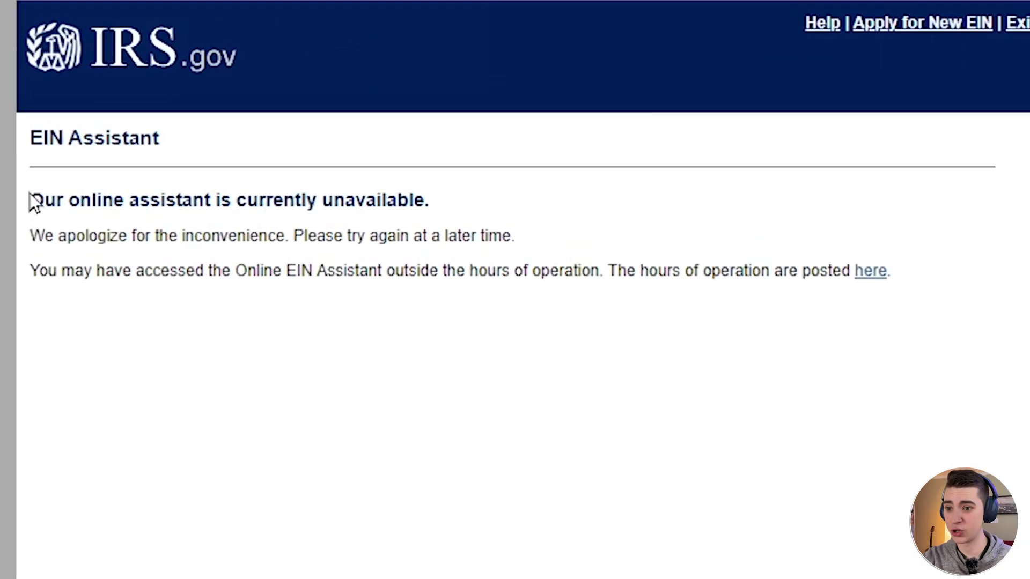
pyautogui.moveTo(31, 203); pyautogui.dragTo(628, 252)
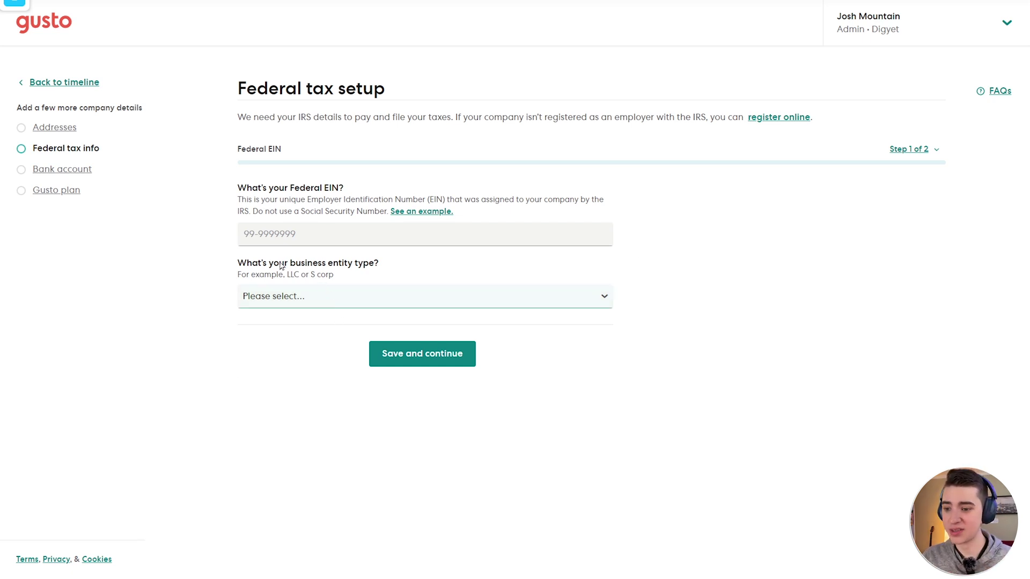
pyautogui.click(502, 299)
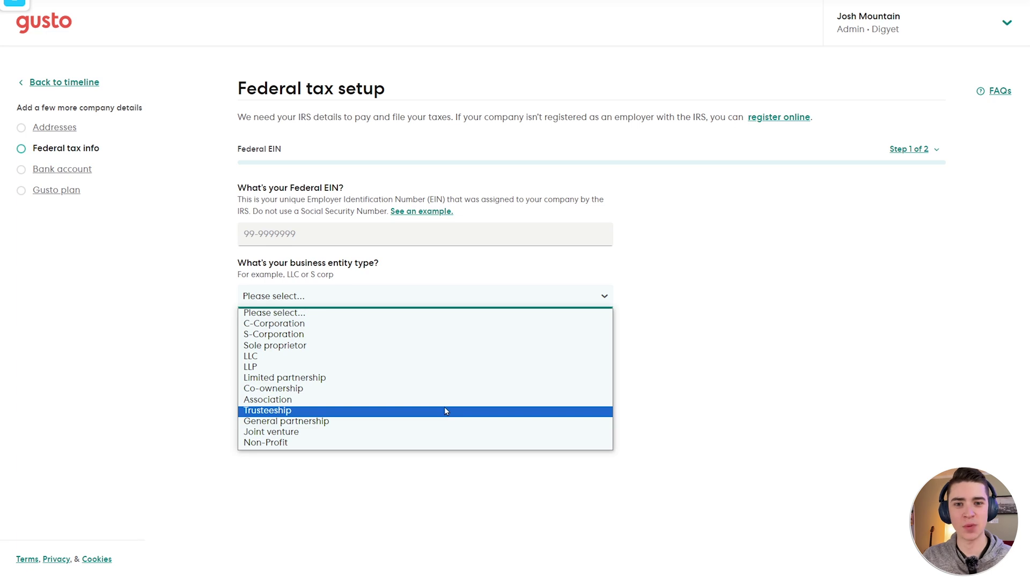
pyautogui.click(814, 288)
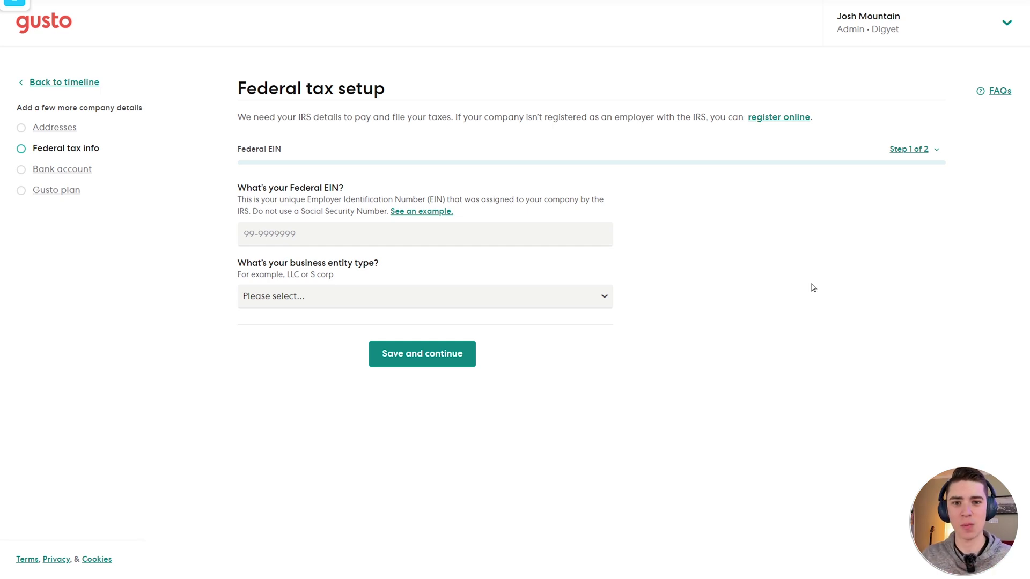
# Open the Bank account step and read its checking account and debit explanations
pyautogui.click(63, 169)
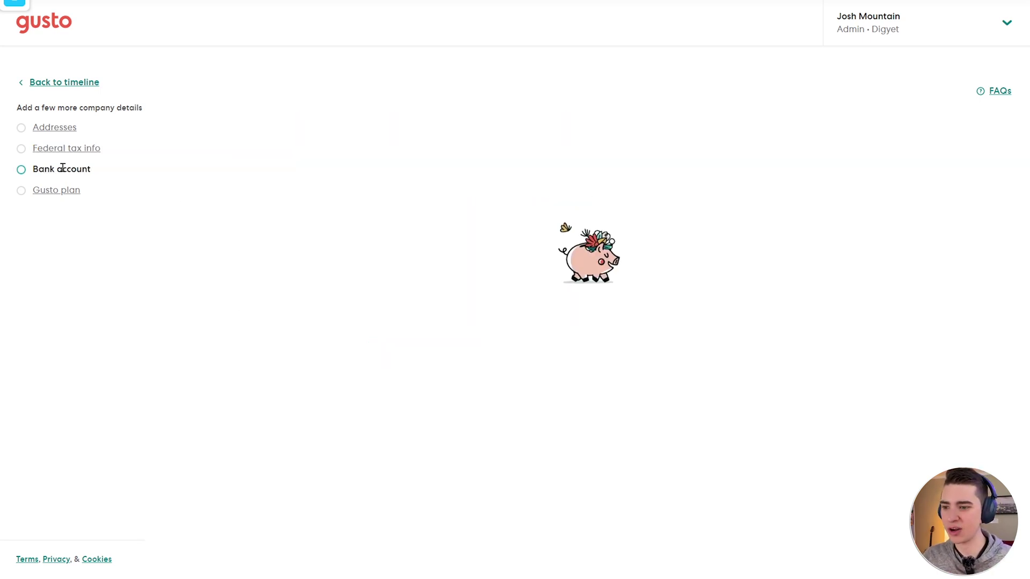
pyautogui.moveTo(239, 124); pyautogui.dragTo(343, 123)
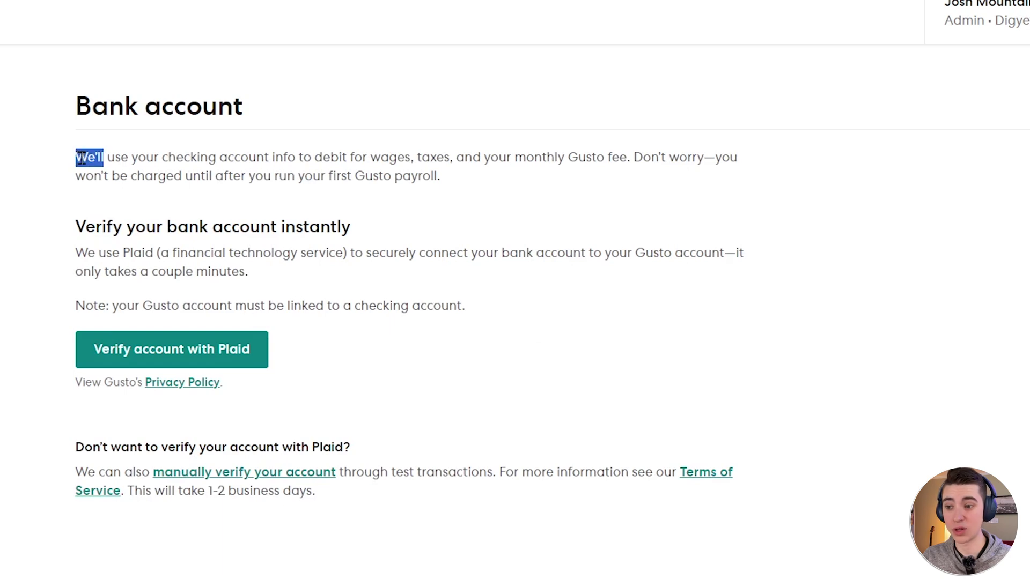
pyautogui.moveTo(228, 155); pyautogui.dragTo(418, 173)
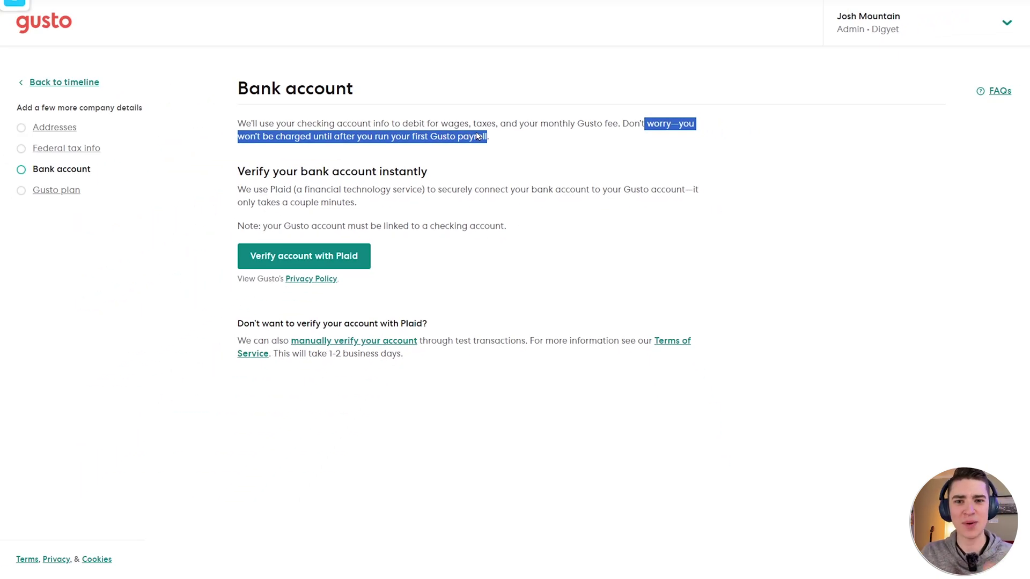
pyautogui.click(477, 137)
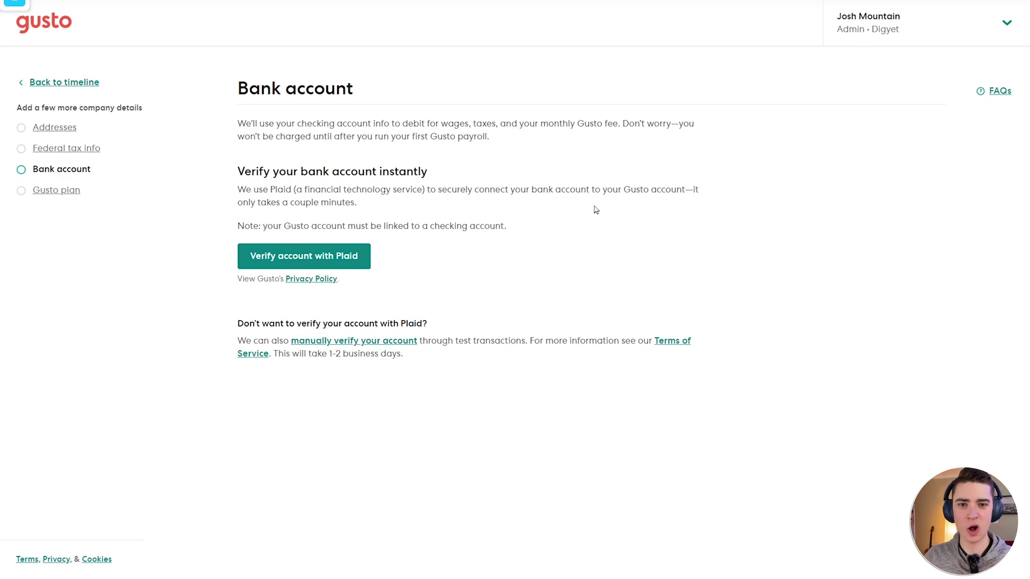
pyautogui.click(313, 257)
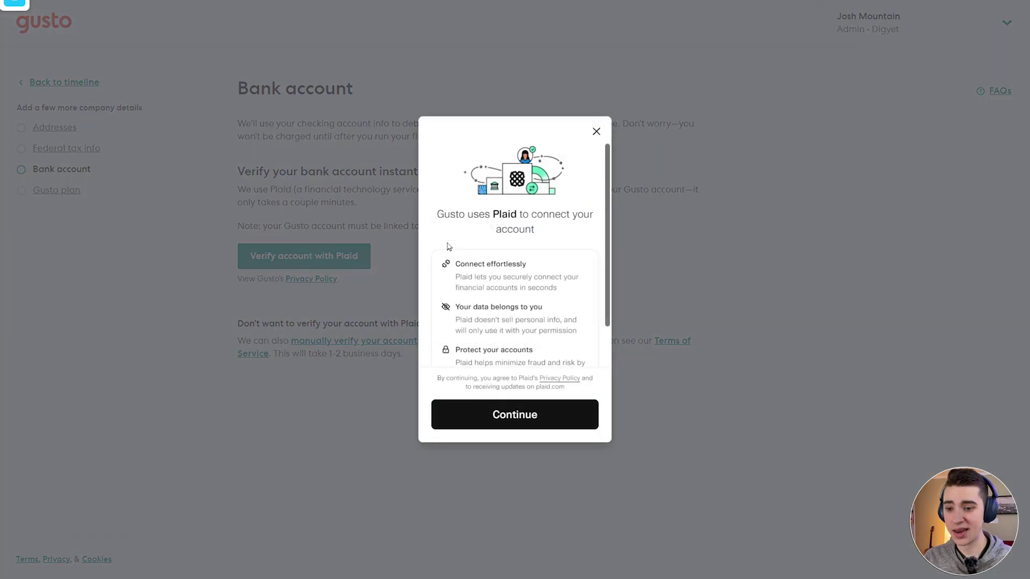
pyautogui.scroll(-2, 587, 211)
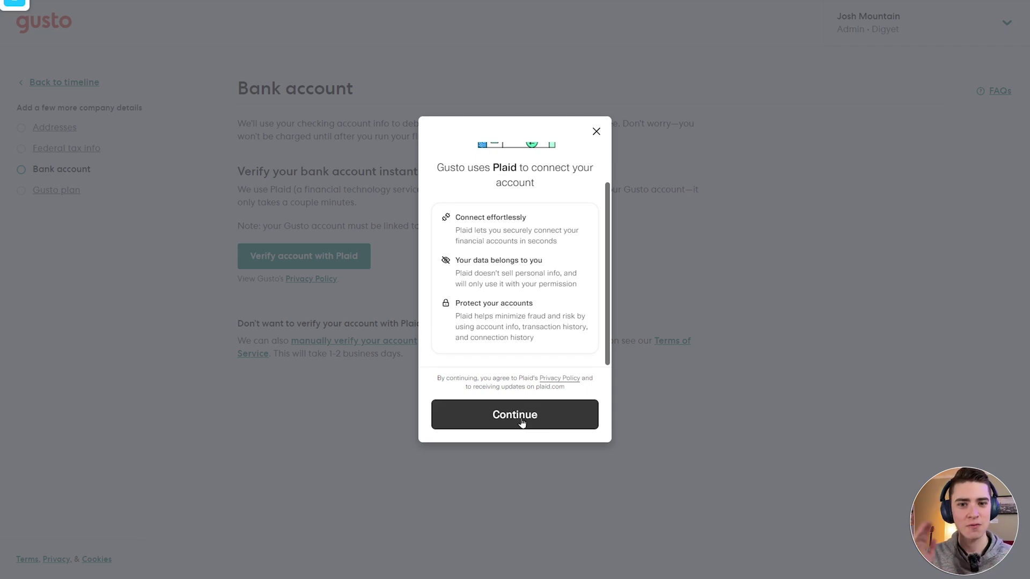
pyautogui.click(737, 249)
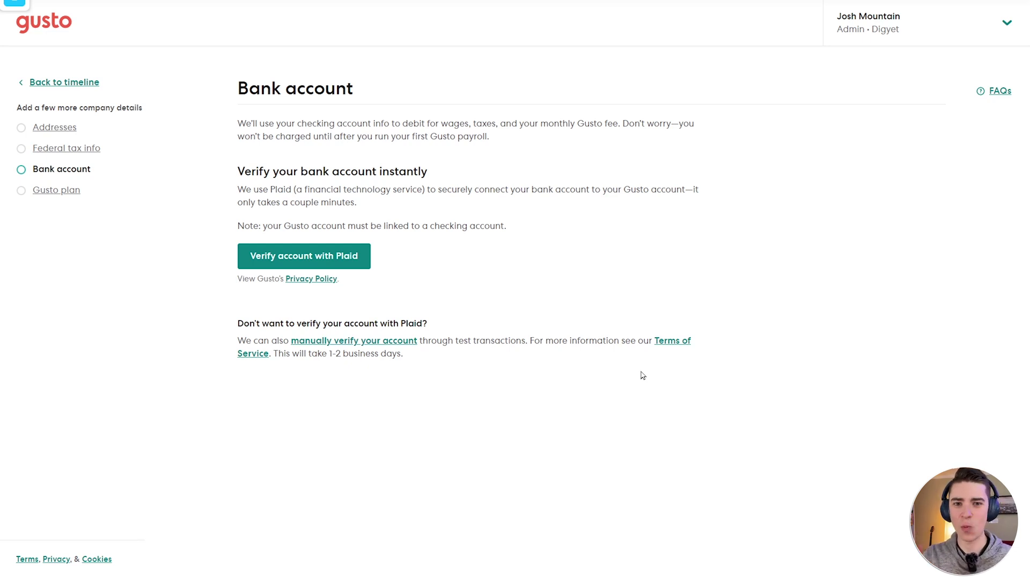
# Go to the Gusto plan step in the sidebar
pyautogui.click(66, 191)
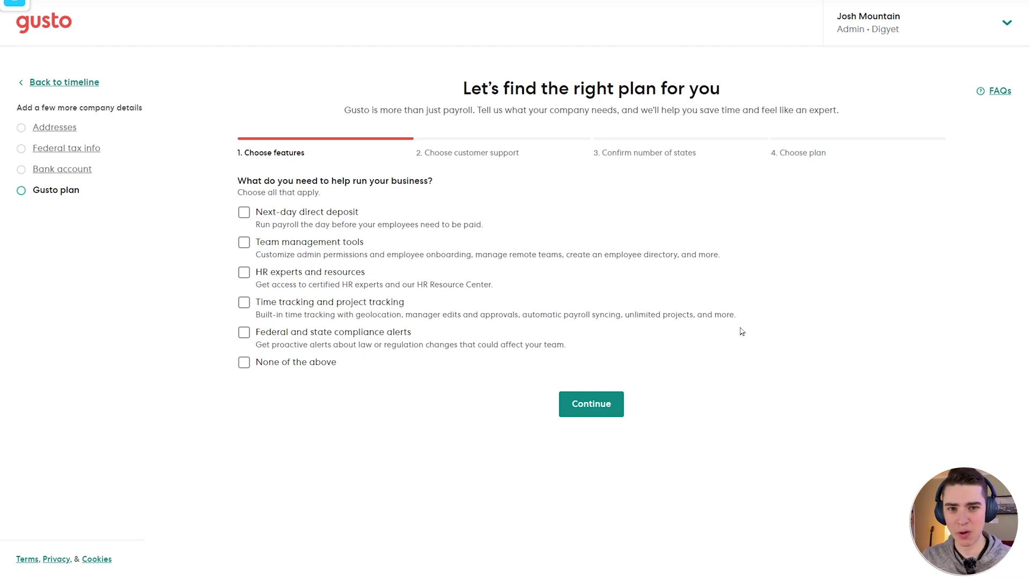
# Answer next-day direct deposit, chat support and 1 state to get the plan recommendation
pyautogui.click(245, 213)
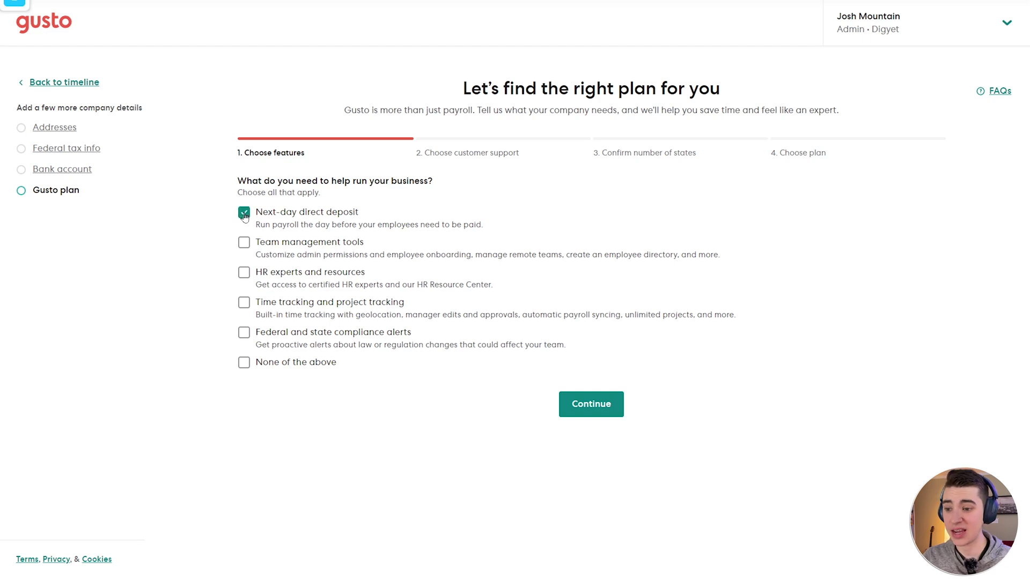
pyautogui.click(600, 409)
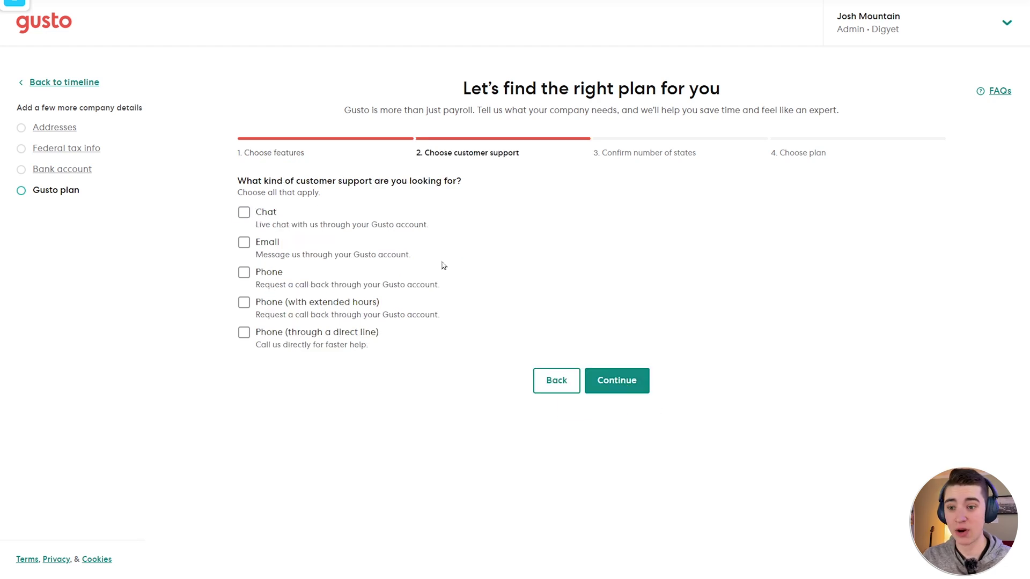
pyautogui.click(244, 213)
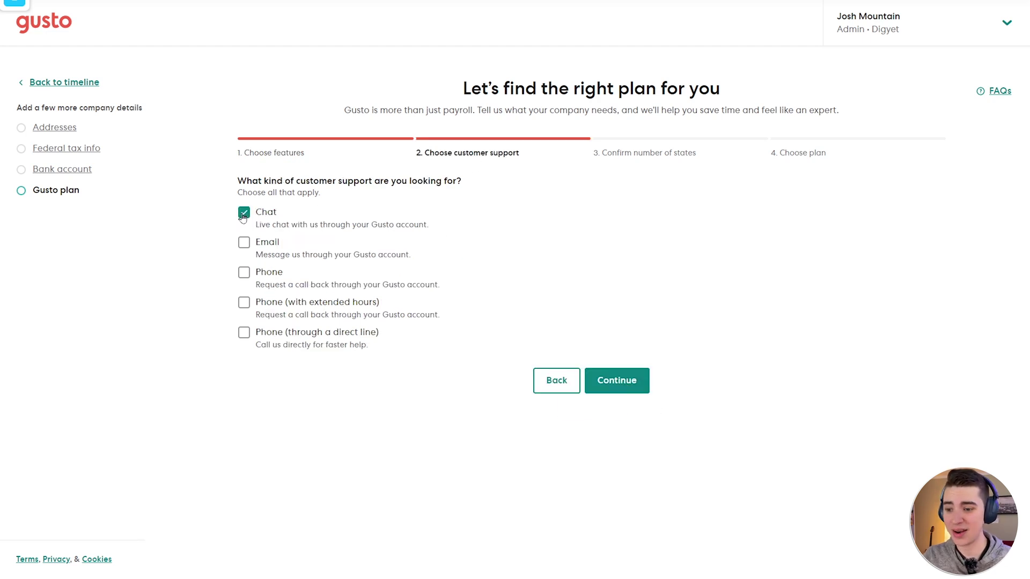
pyautogui.click(613, 390)
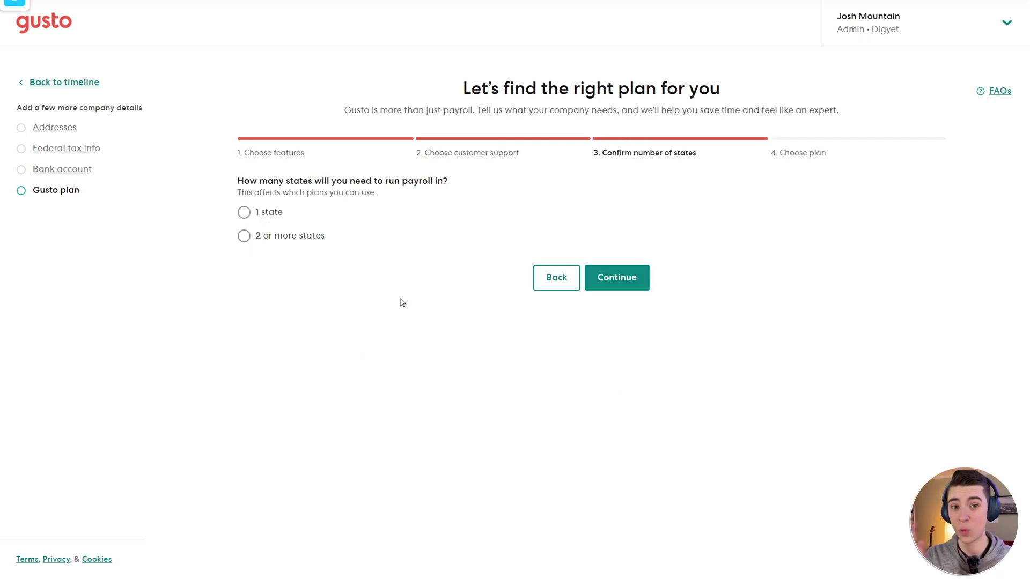
pyautogui.click(245, 213)
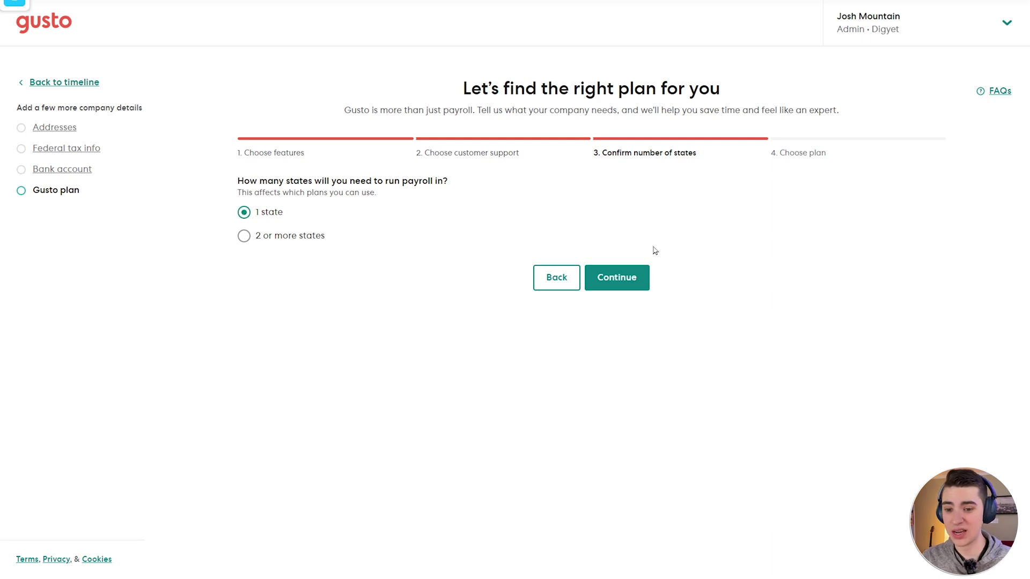
pyautogui.click(641, 281)
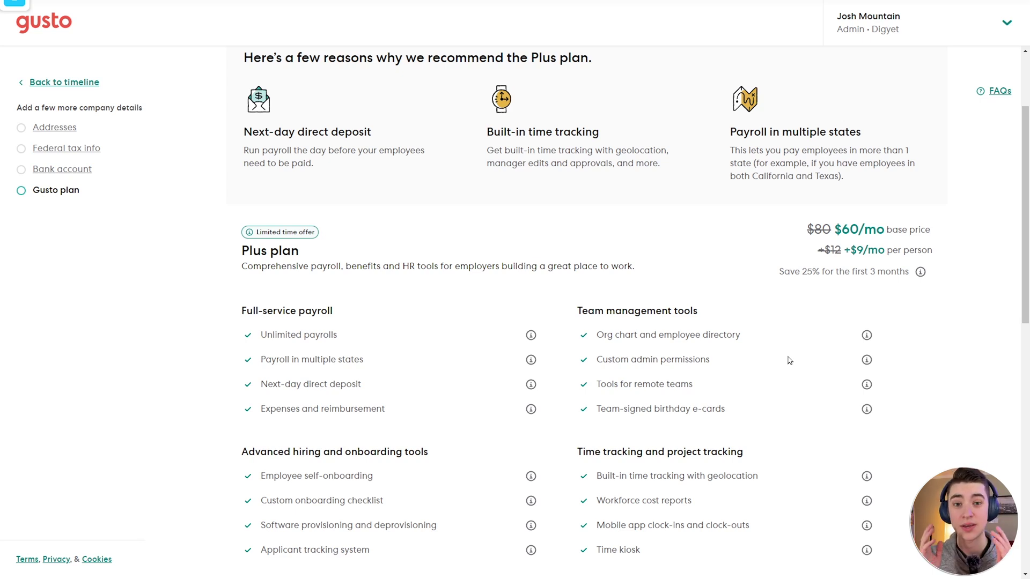
pyautogui.scroll(3, 772, 360)
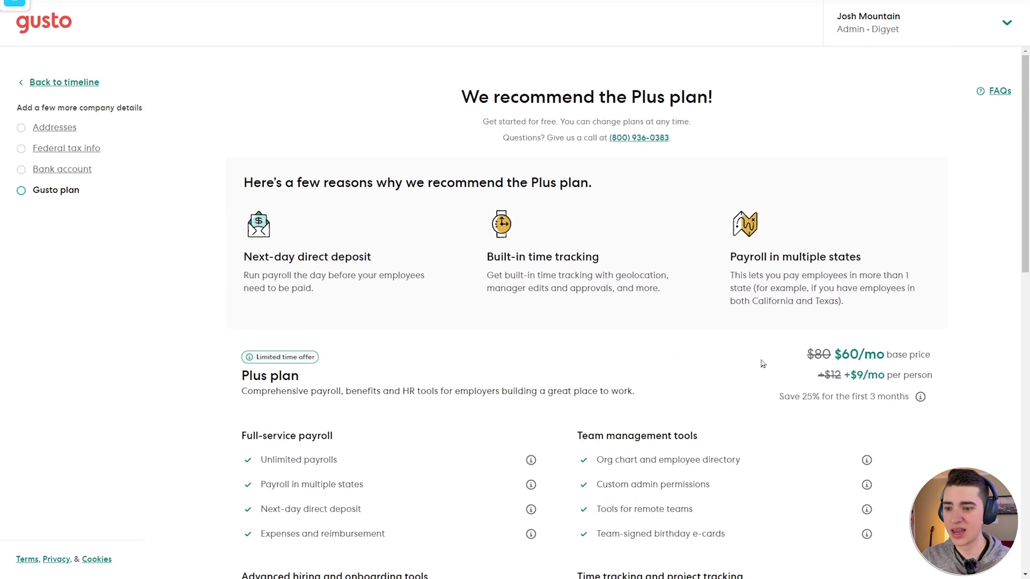
pyautogui.moveTo(251, 182); pyautogui.dragTo(590, 183)
pyautogui.click(467, 229)
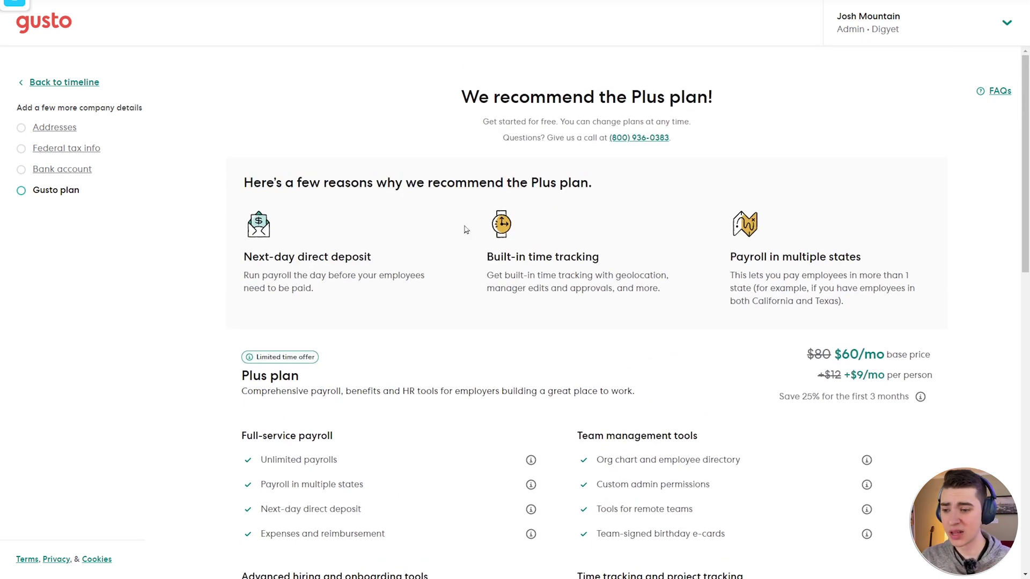
pyautogui.scroll(-2, 255, 137)
pyautogui.moveTo(252, 132); pyautogui.dragTo(380, 132)
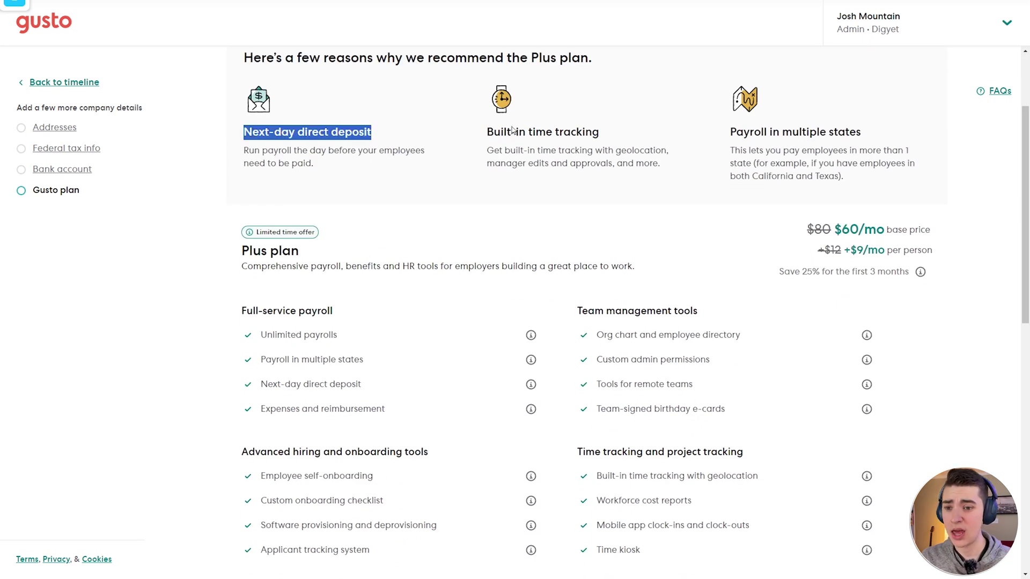
pyautogui.moveTo(492, 132); pyautogui.dragTo(618, 133)
pyautogui.moveTo(731, 132); pyautogui.dragTo(876, 137)
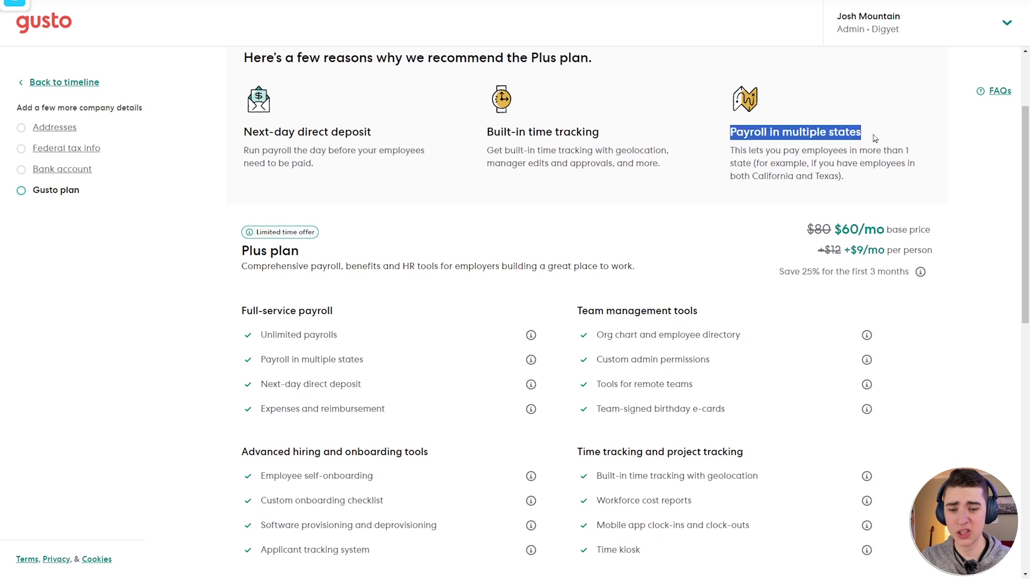
pyautogui.click(876, 137)
pyautogui.scroll(-2, 845, 150)
pyautogui.moveTo(249, 126); pyautogui.dragTo(368, 133)
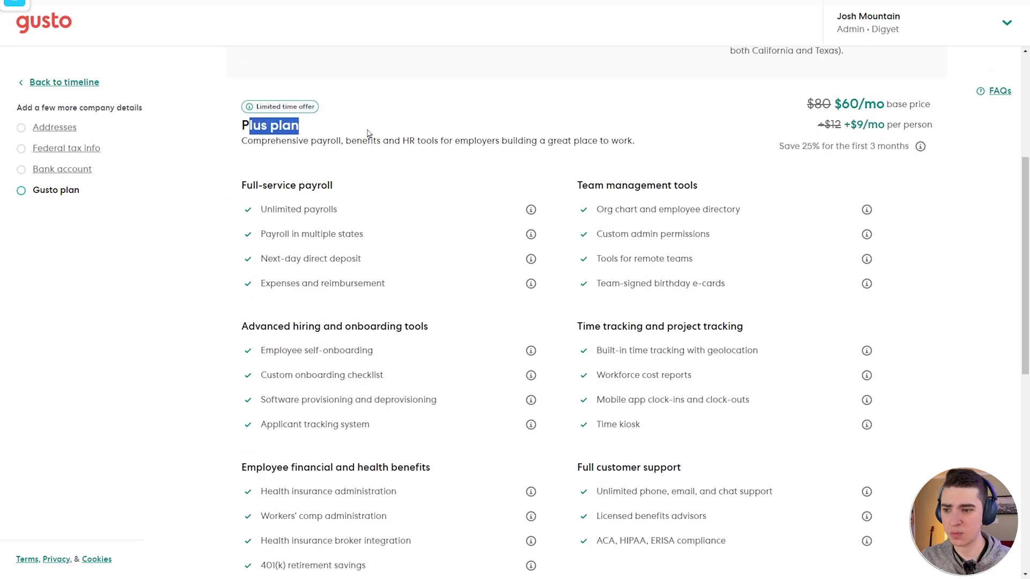
pyautogui.click(750, 126)
pyautogui.moveTo(849, 105); pyautogui.dragTo(938, 107)
pyautogui.click(880, 105)
pyautogui.moveTo(806, 104); pyautogui.dragTo(947, 131)
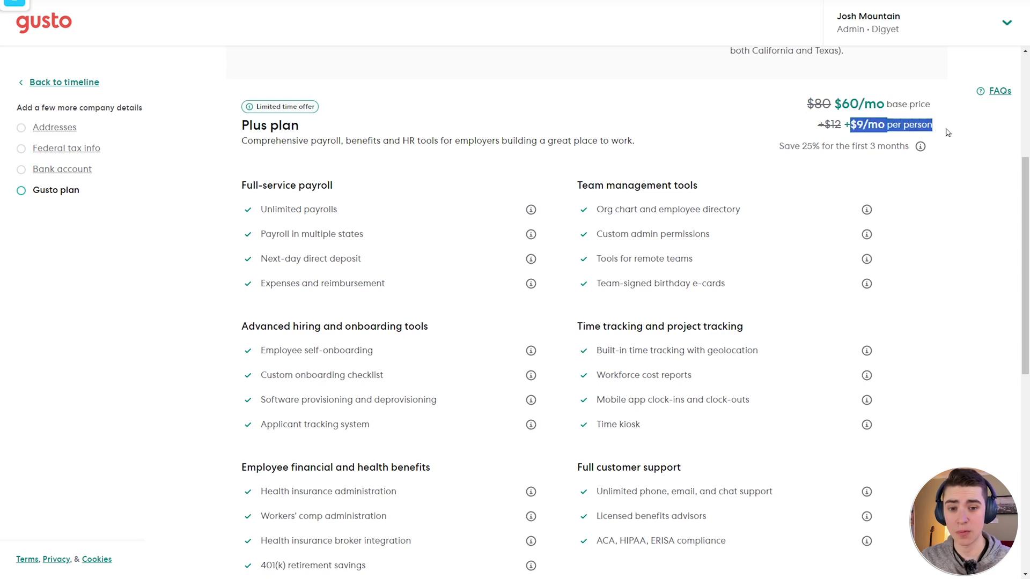
pyautogui.click(810, 129)
pyautogui.scroll(-1, 908, 258)
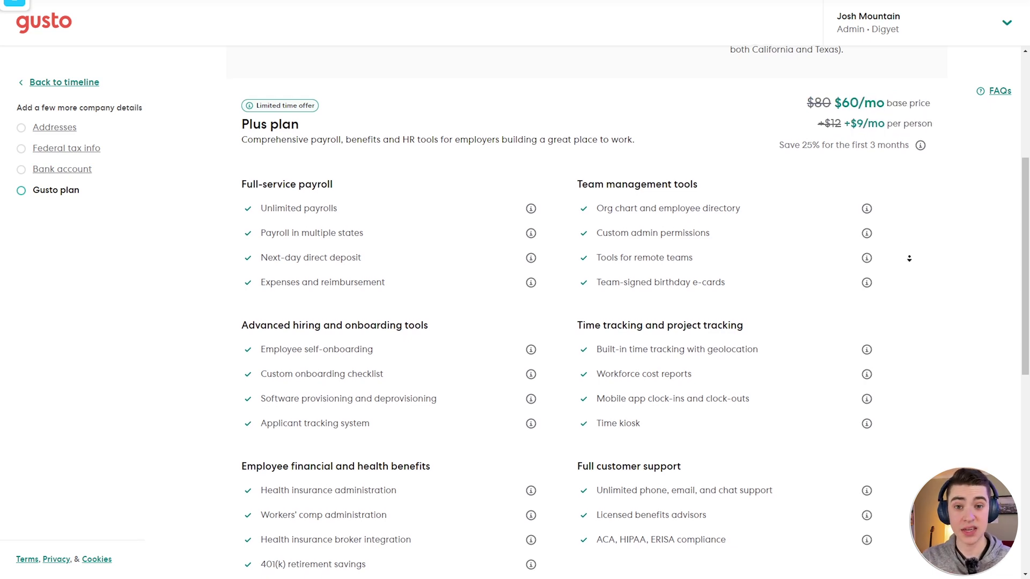
pyautogui.scroll(-1, 909, 259)
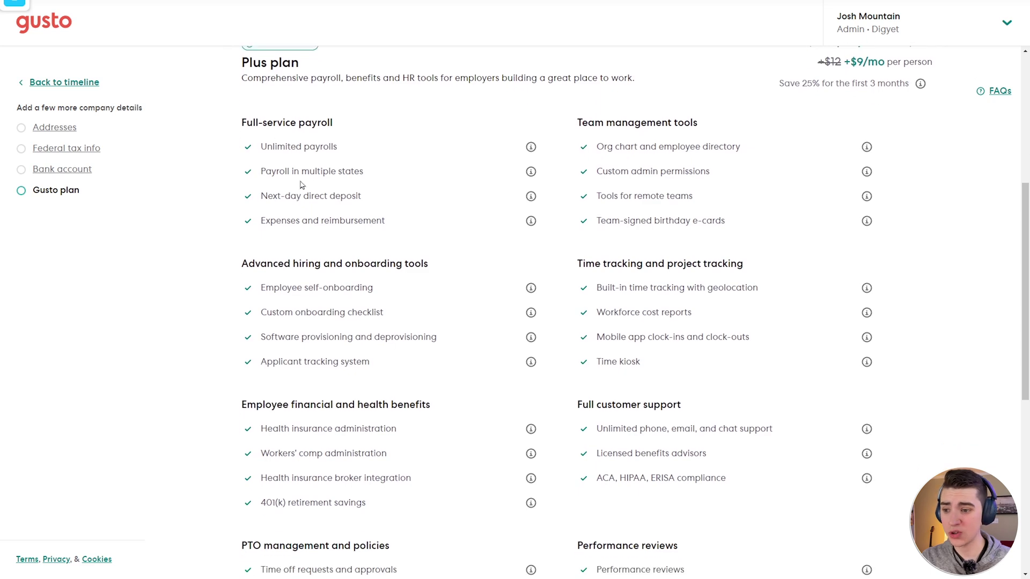
pyautogui.scroll(-3, 266, 174)
pyautogui.scroll(3, 445, 169)
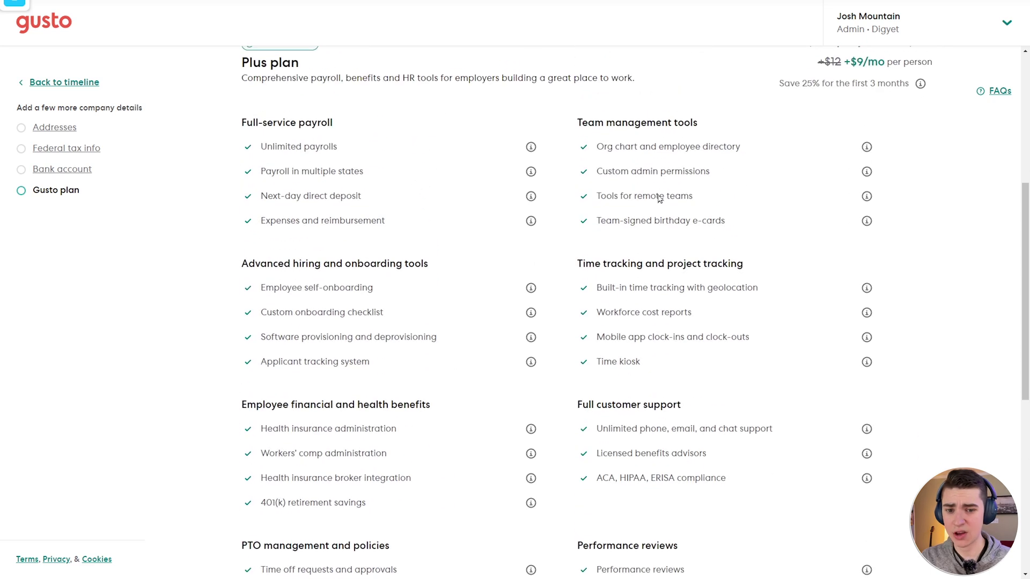
pyautogui.scroll(-3, 604, 193)
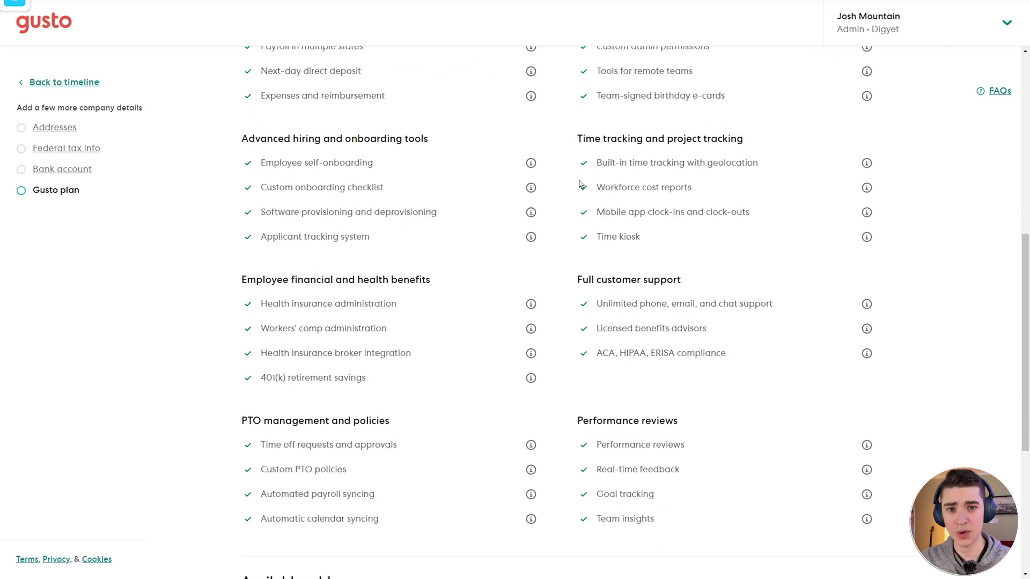
pyautogui.scroll(-7, 580, 188)
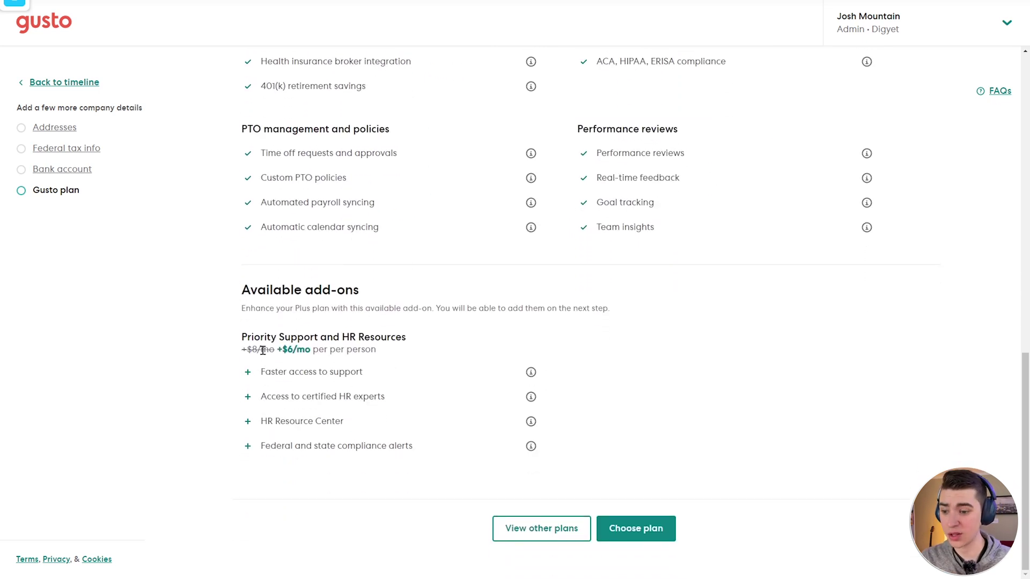
pyautogui.moveTo(251, 337); pyautogui.dragTo(406, 334)
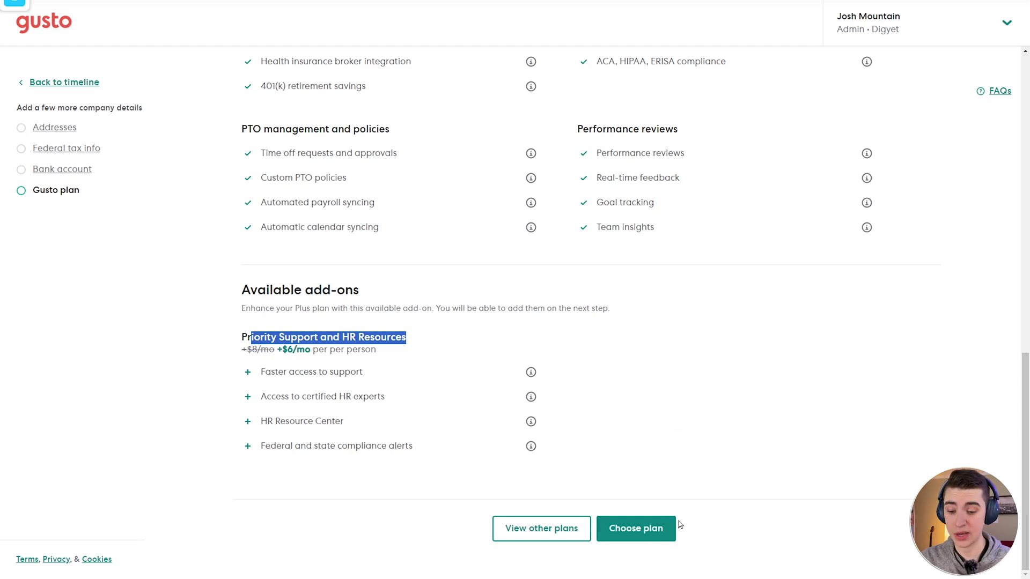
# Show all plans side by side and review the Simple plan's description, base and per-person prices
pyautogui.click(522, 535)
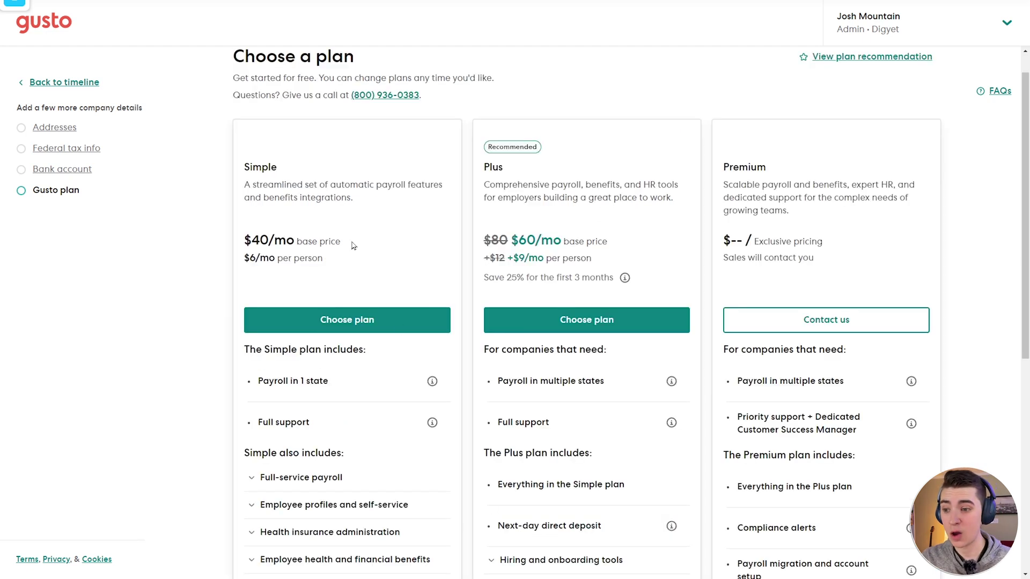
pyautogui.moveTo(248, 169); pyautogui.dragTo(374, 201)
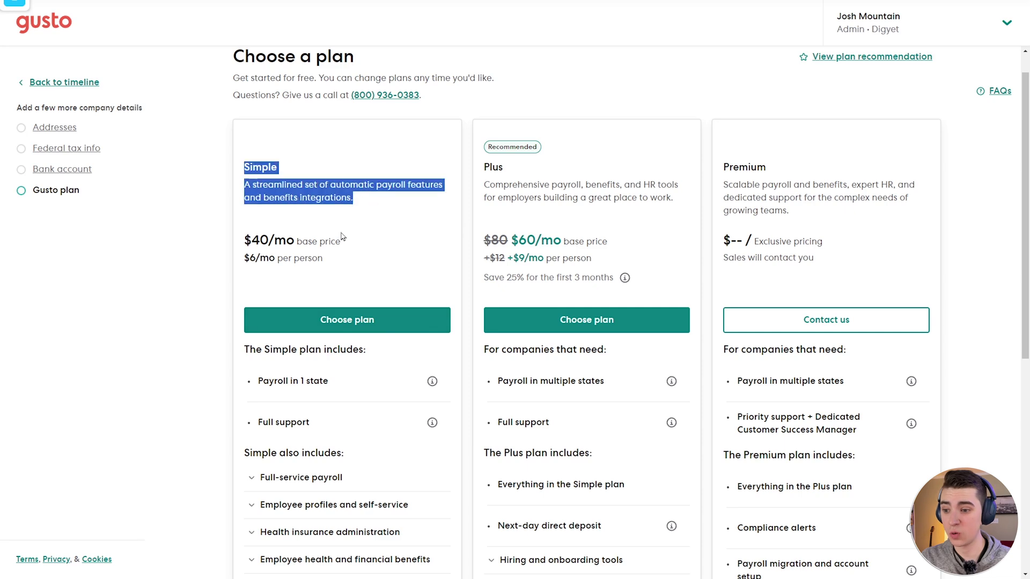
pyautogui.moveTo(245, 239); pyautogui.dragTo(342, 241)
pyautogui.moveTo(245, 258); pyautogui.dragTo(323, 258)
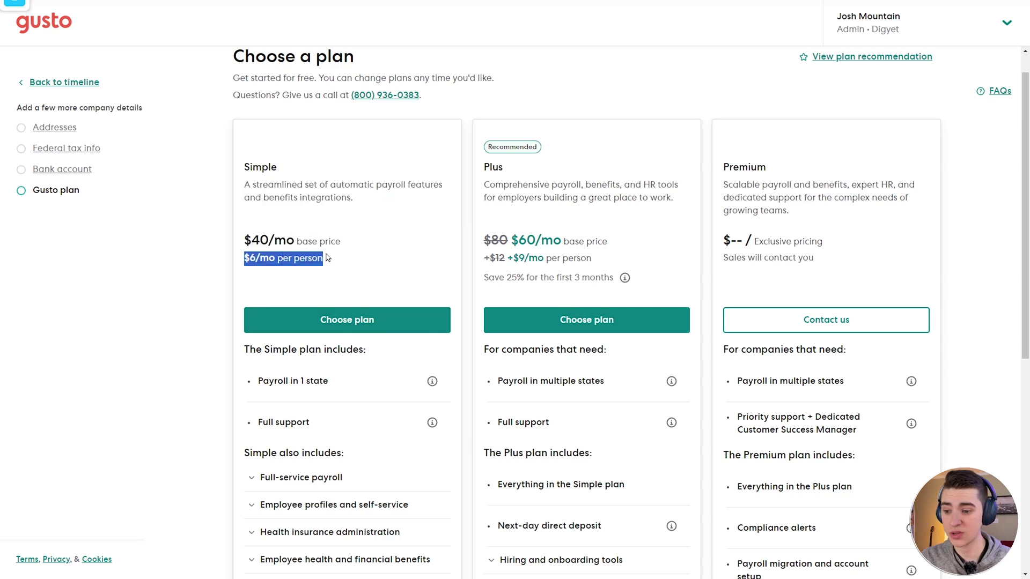
pyautogui.scroll(-2, 322, 263)
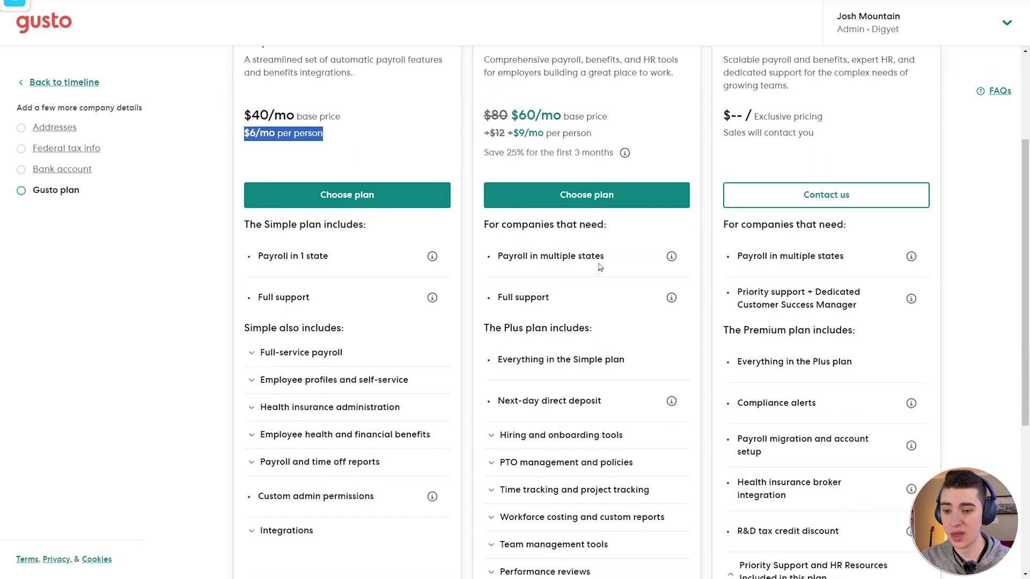
pyautogui.scroll(2, 629, 262)
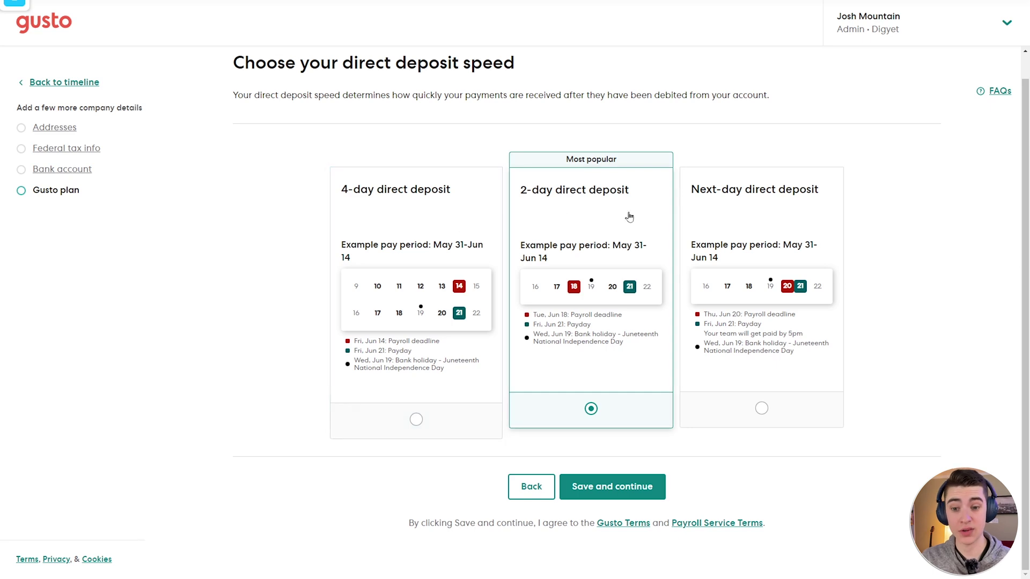
# Keep 2-day direct deposit as the deposit speed and save it
pyautogui.click(745, 224)
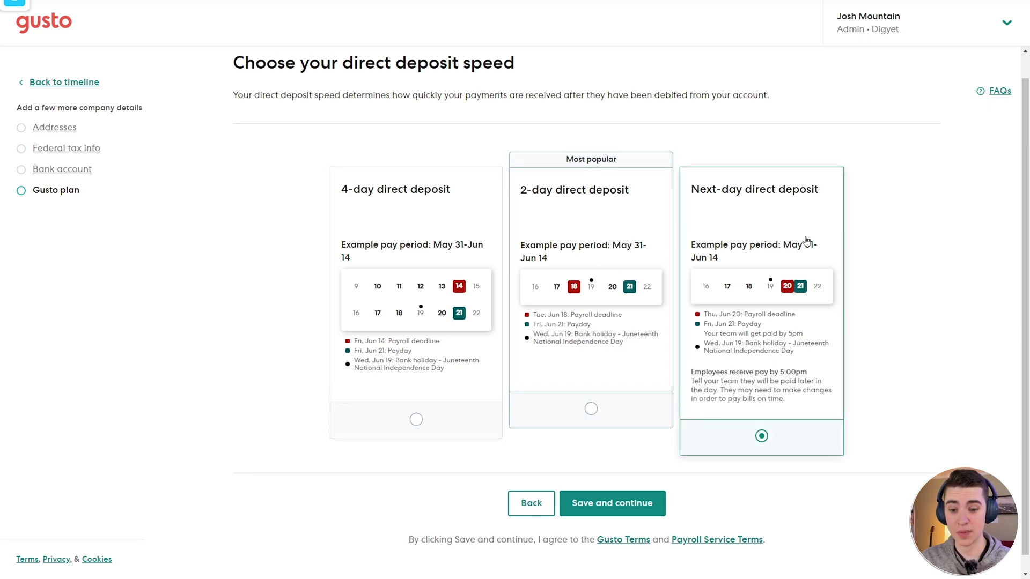
pyautogui.click(556, 253)
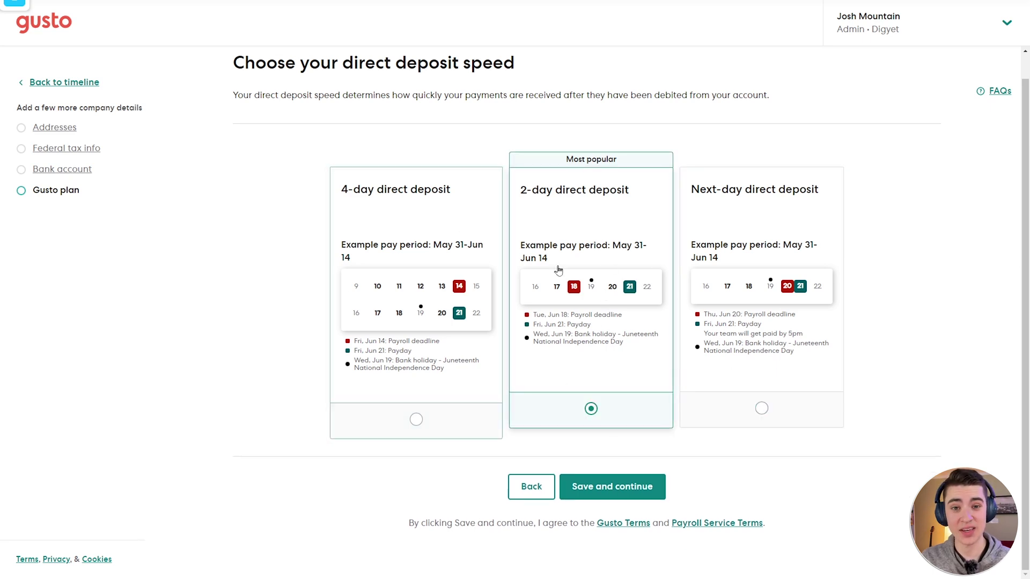
pyautogui.moveTo(566, 159); pyautogui.dragTo(626, 489)
pyautogui.click(627, 489)
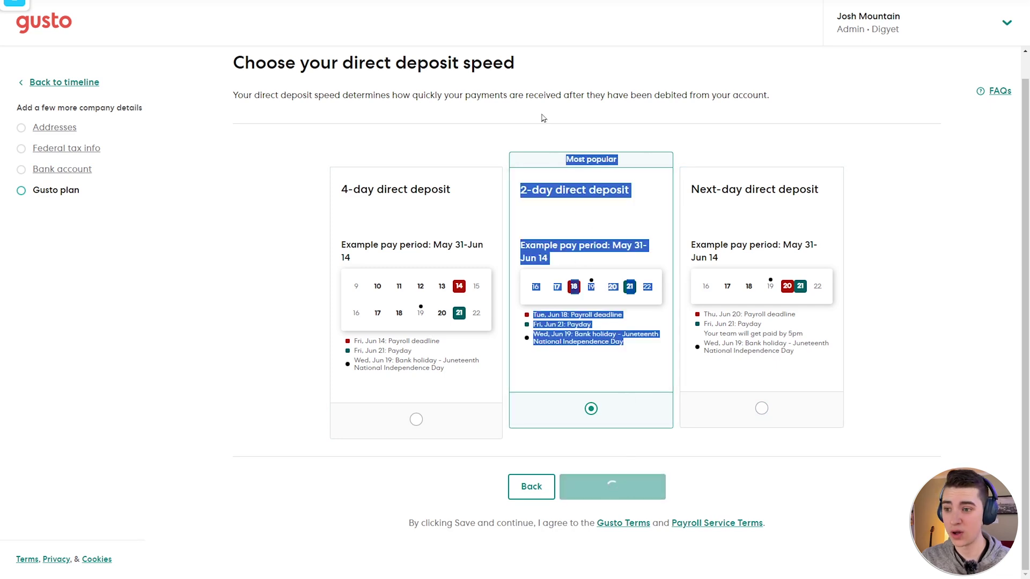
# Confirm the Plus plan and move on
pyautogui.moveTo(423, 96); pyautogui.dragTo(741, 81)
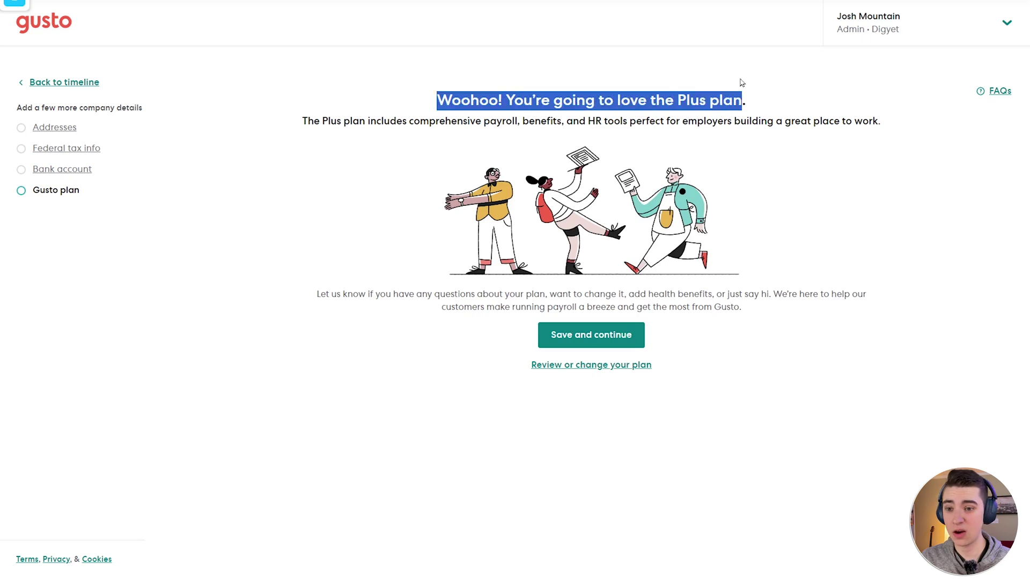
pyautogui.click(435, 100)
pyautogui.moveTo(435, 100); pyautogui.dragTo(735, 99)
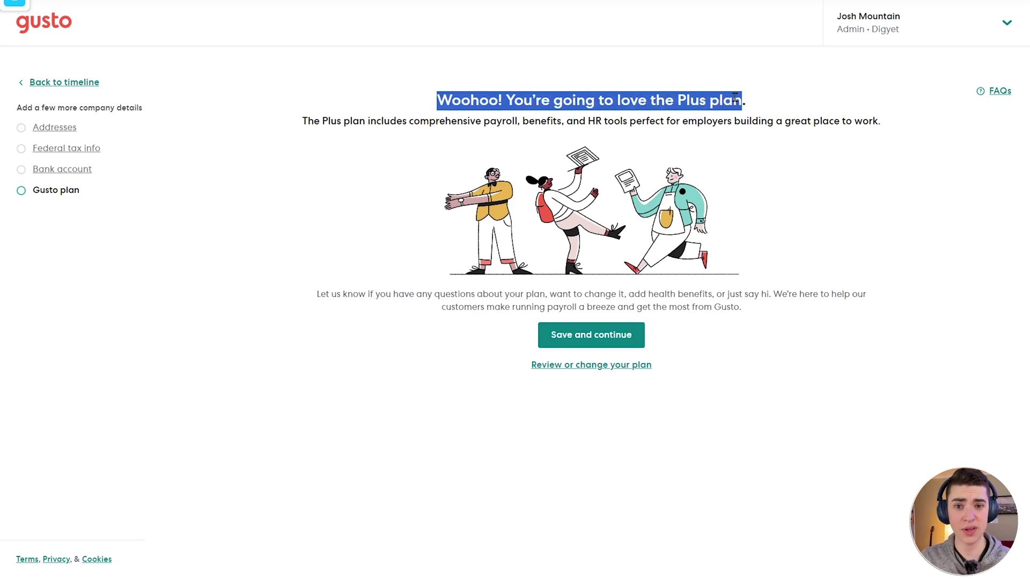
pyautogui.click(585, 356)
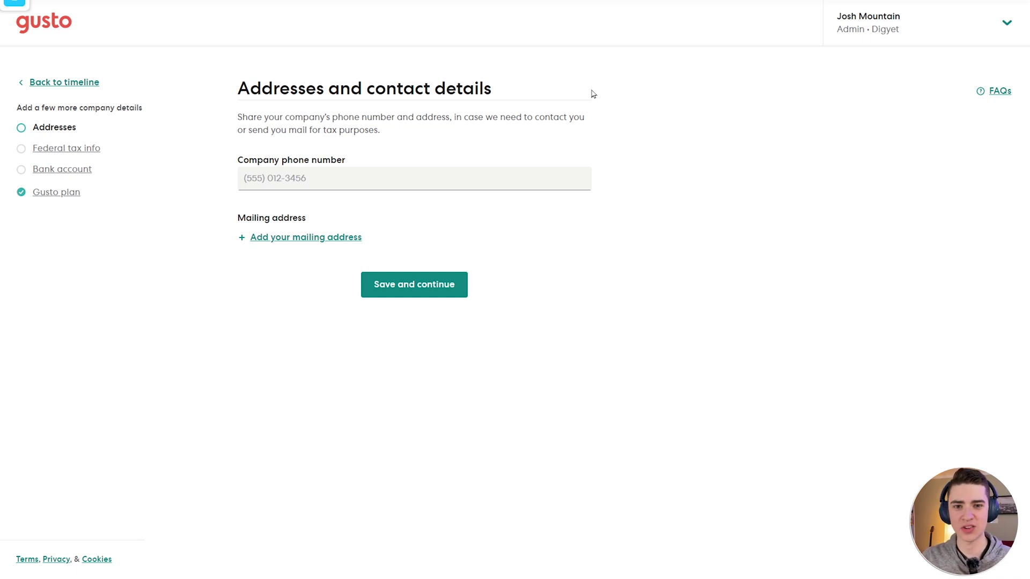
# Return to the payroll setup timeline and start adding team members
pyautogui.hotkey('alt', 'Left')
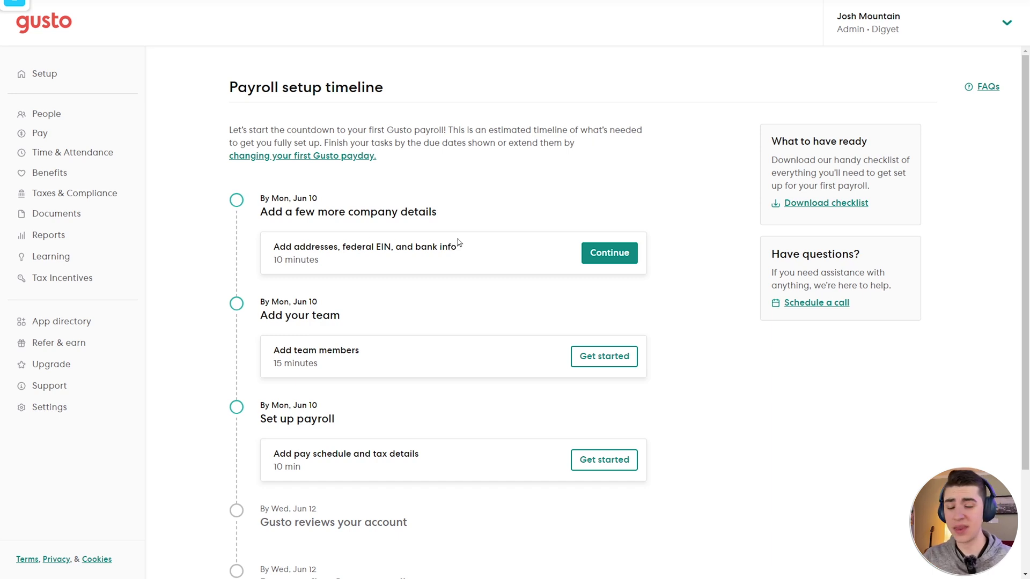
pyautogui.scroll(-3, 459, 243)
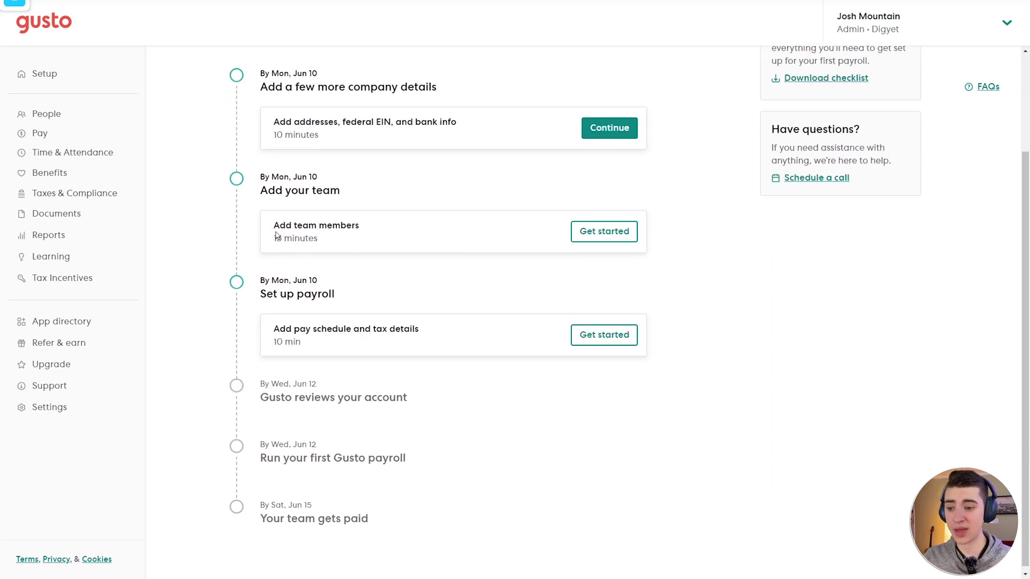
pyautogui.moveTo(274, 226); pyautogui.dragTo(382, 239)
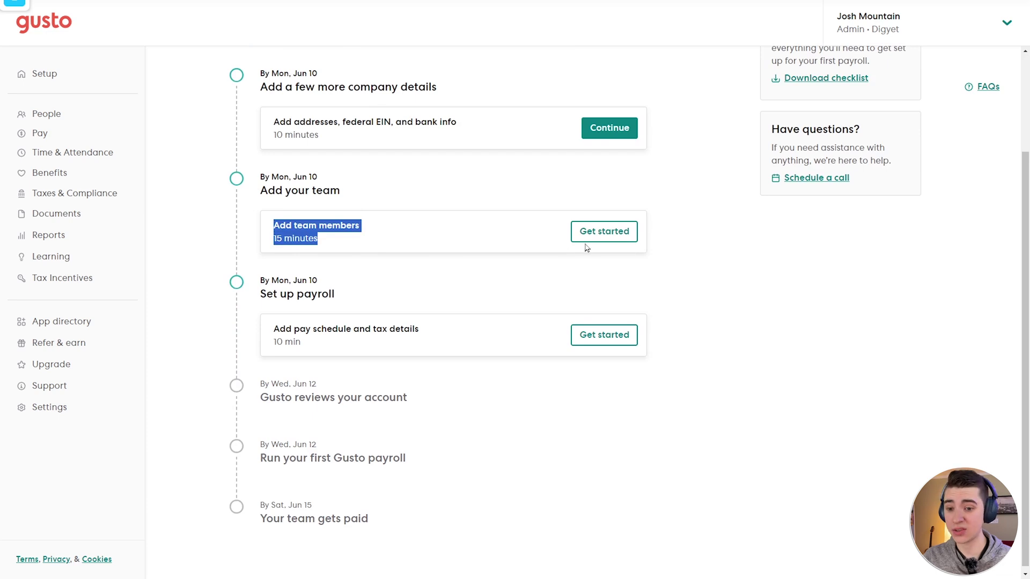
pyautogui.click(602, 236)
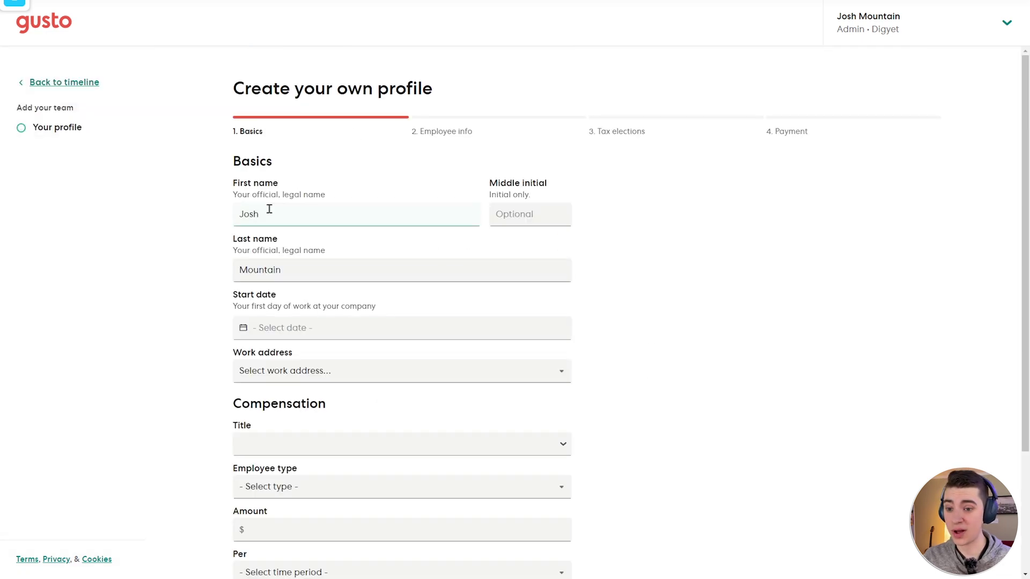
# Try CMO as the job title, erase it, and look over the employee type and pay period choices
pyautogui.scroll(-2, 392, 217)
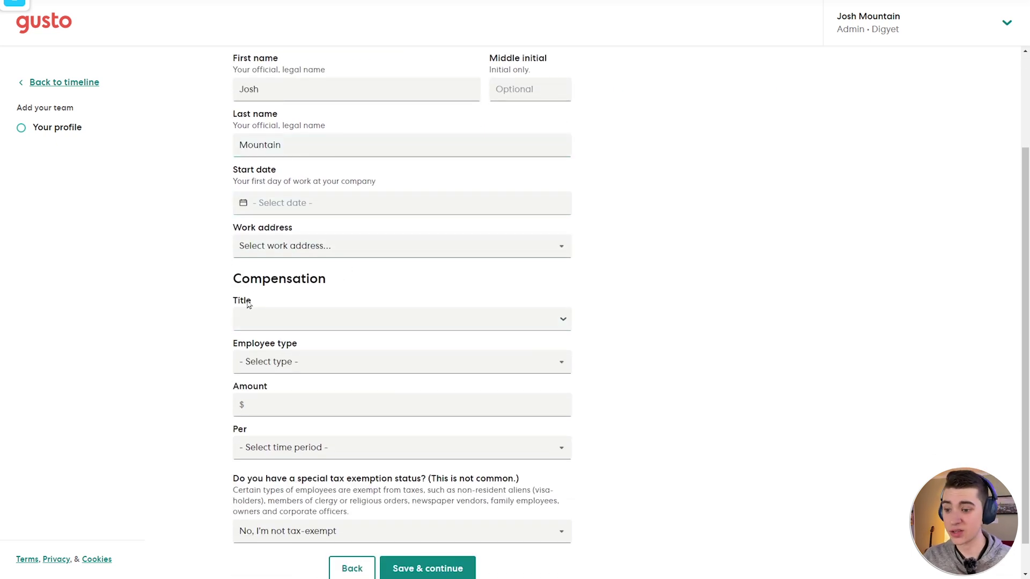
pyautogui.scroll(-1, 365, 350)
pyautogui.click(352, 285)
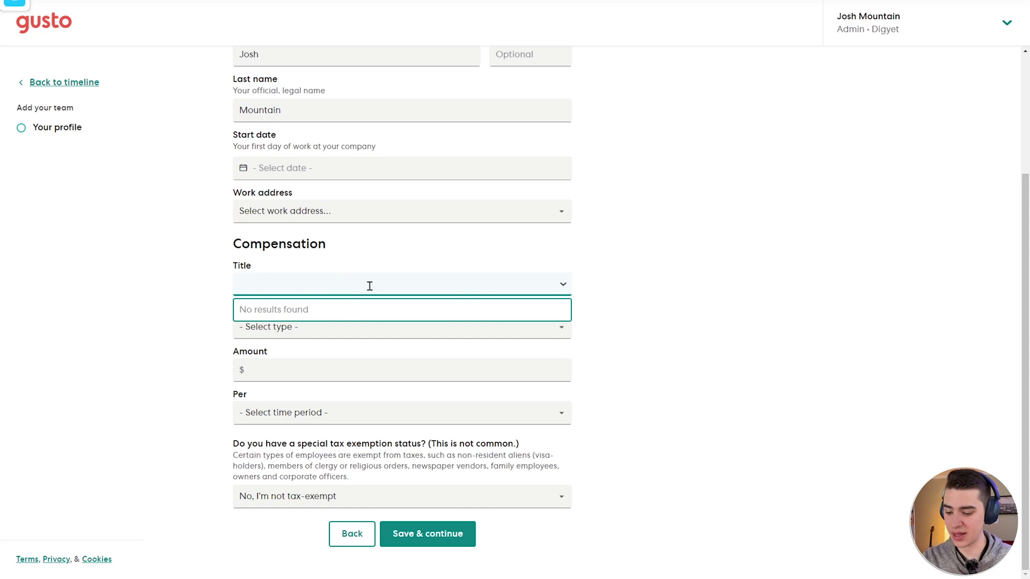
pyautogui.write('CMO')
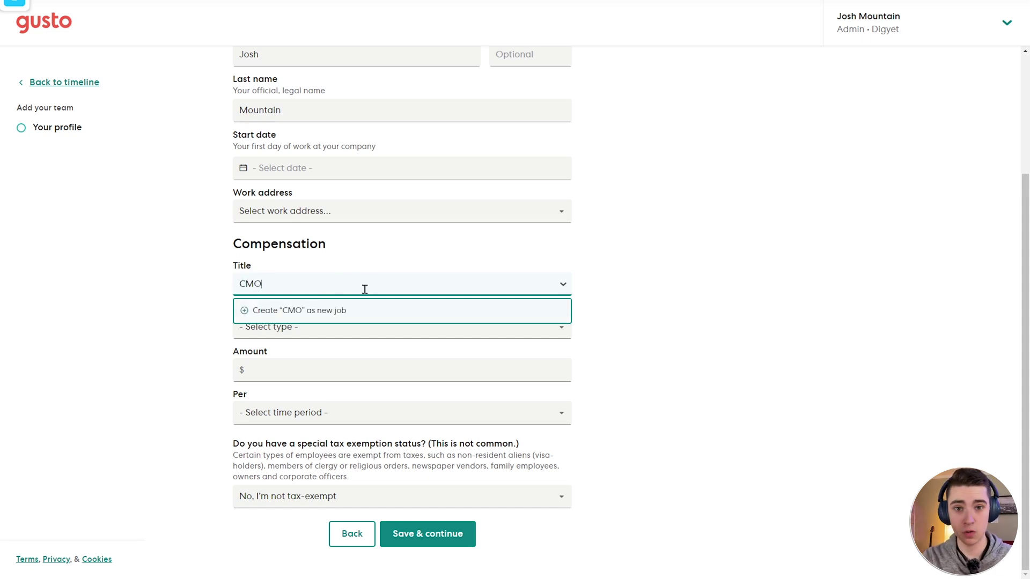
pyautogui.press('BackSpace')
pyautogui.press('BackSpace')
pyautogui.press('BackSpace')
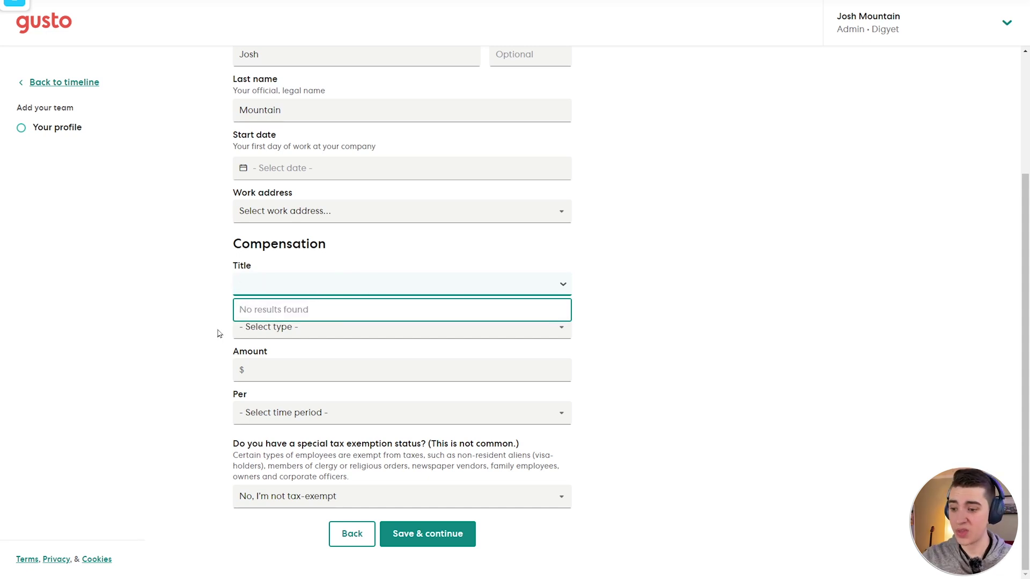
pyautogui.click(220, 334)
pyautogui.click(279, 329)
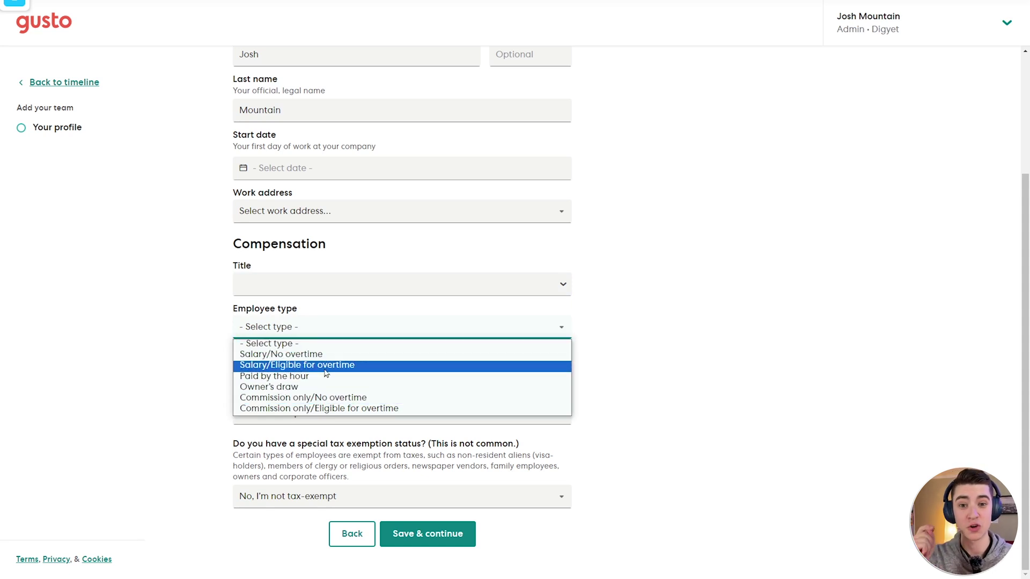
pyautogui.click(523, 352)
pyautogui.click(272, 372)
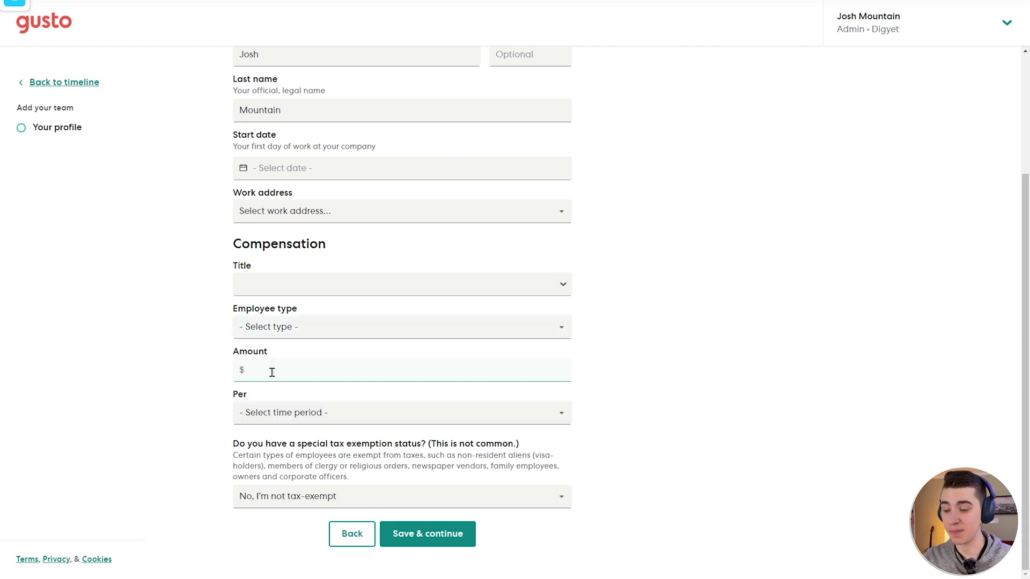
pyautogui.click(292, 413)
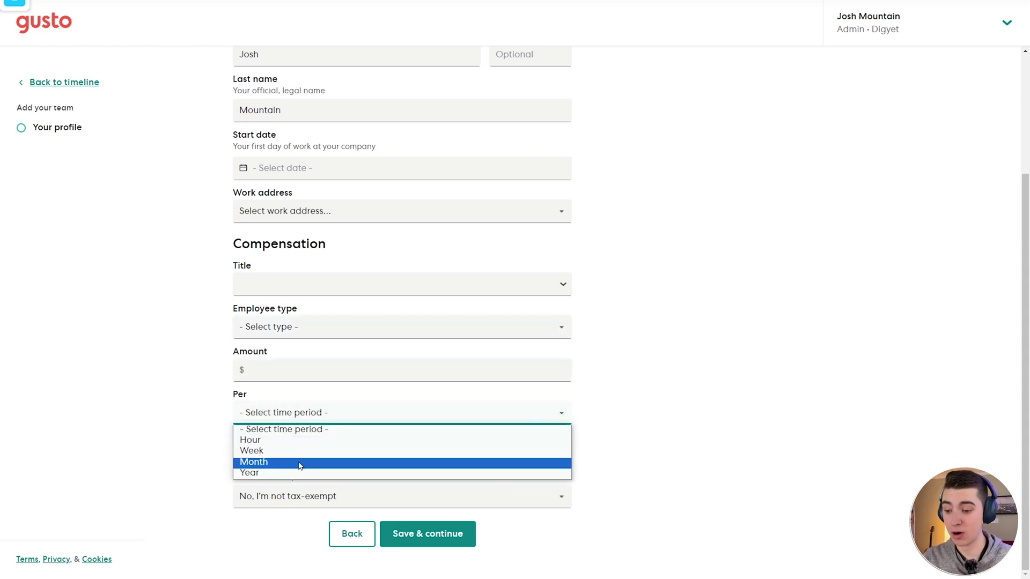
pyautogui.click(291, 283)
# Create the CTO job title, set Salary/No overtime, and enter a $140,000.00 yearly amount
pyautogui.click(293, 284)
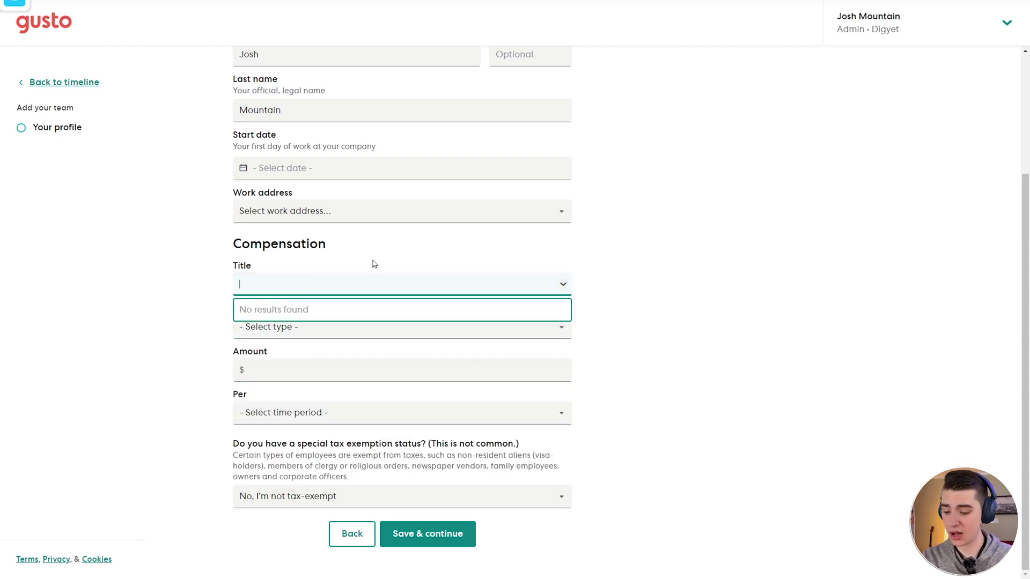
pyautogui.write('CTO')
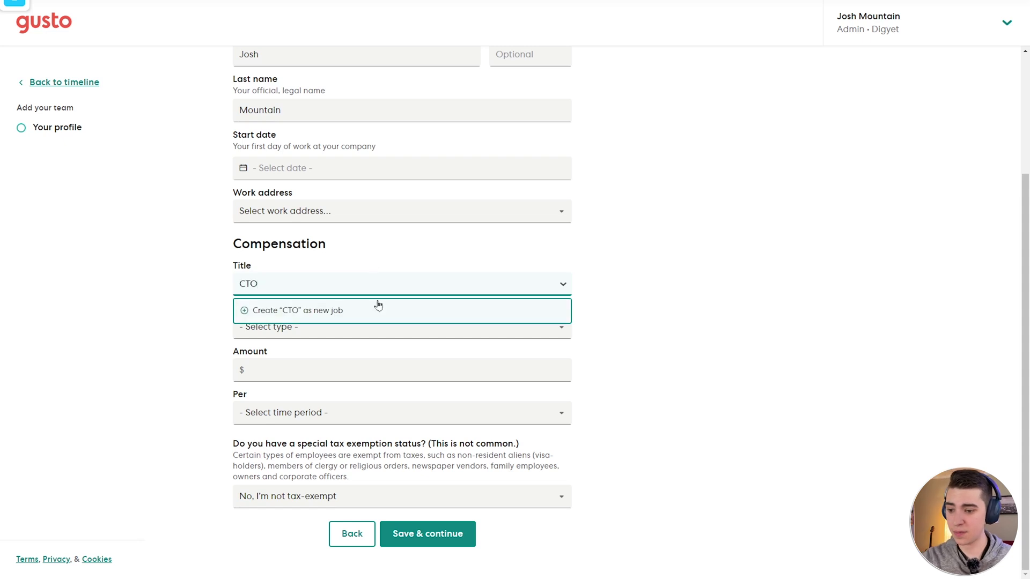
pyautogui.click(379, 310)
pyautogui.click(314, 329)
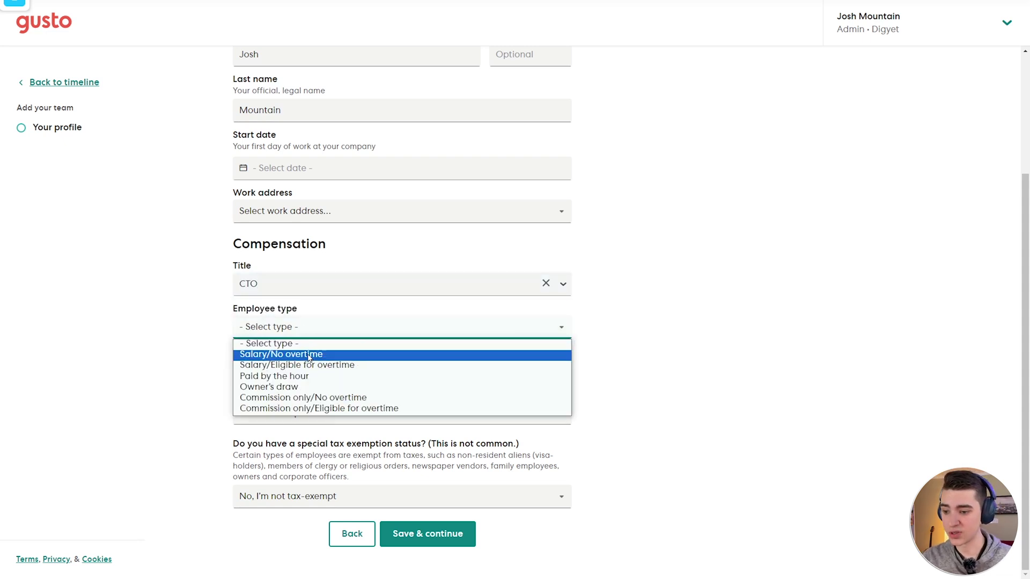
pyautogui.click(309, 355)
pyautogui.click(300, 375)
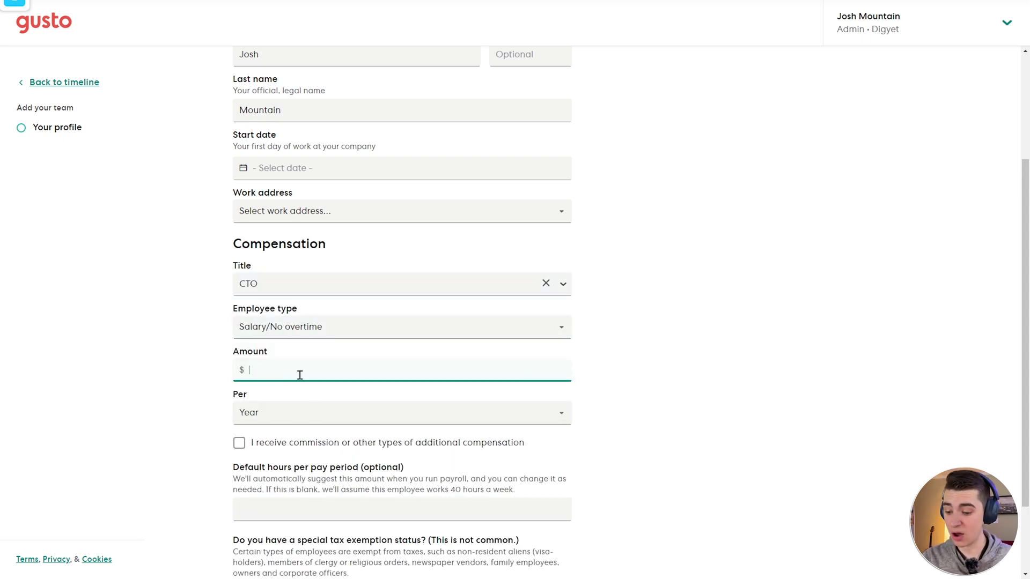
pyautogui.write('14')
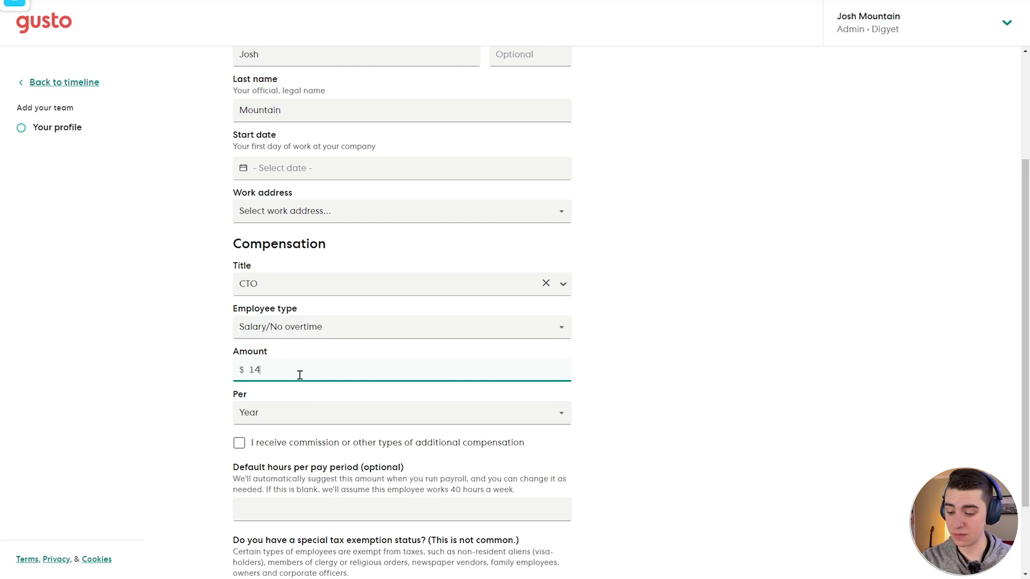
pyautogui.write('0000')
pyautogui.click(646, 325)
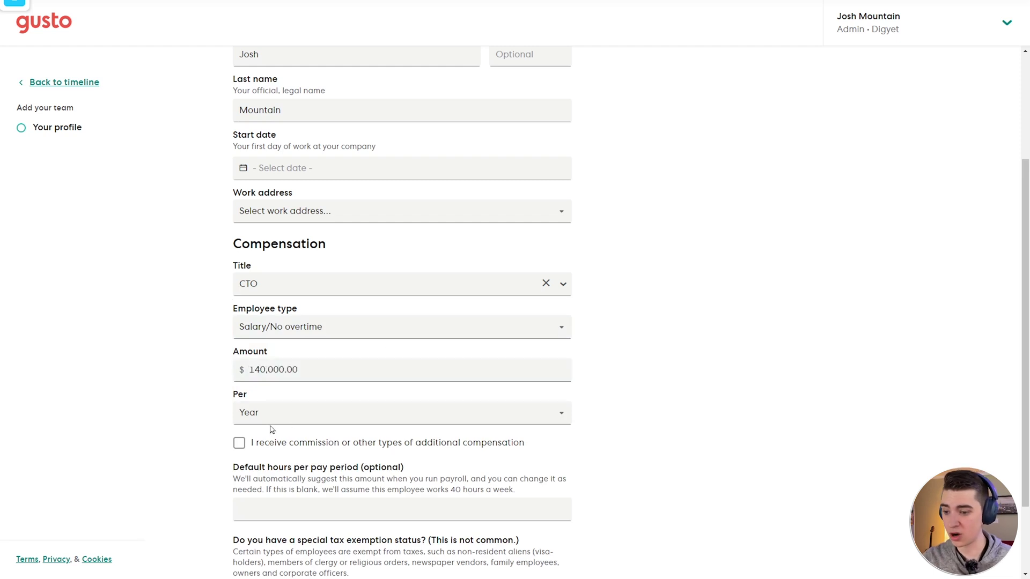
pyautogui.click(324, 406)
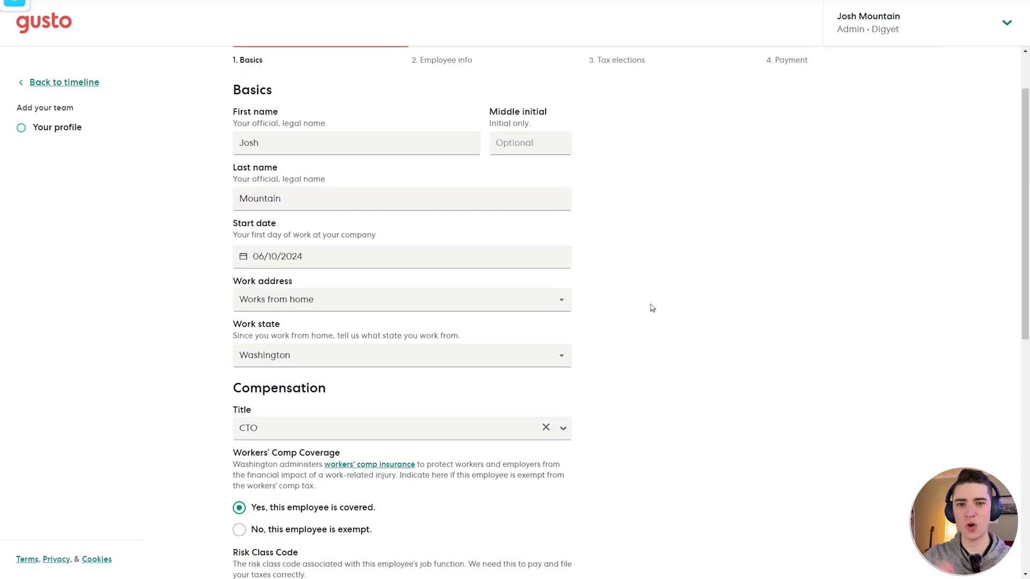
pyautogui.scroll(-2, 638, 413)
# Mark the employee as an owner/corporate officer and review the Washington owner exemption notice
pyautogui.scroll(-6, 638, 413)
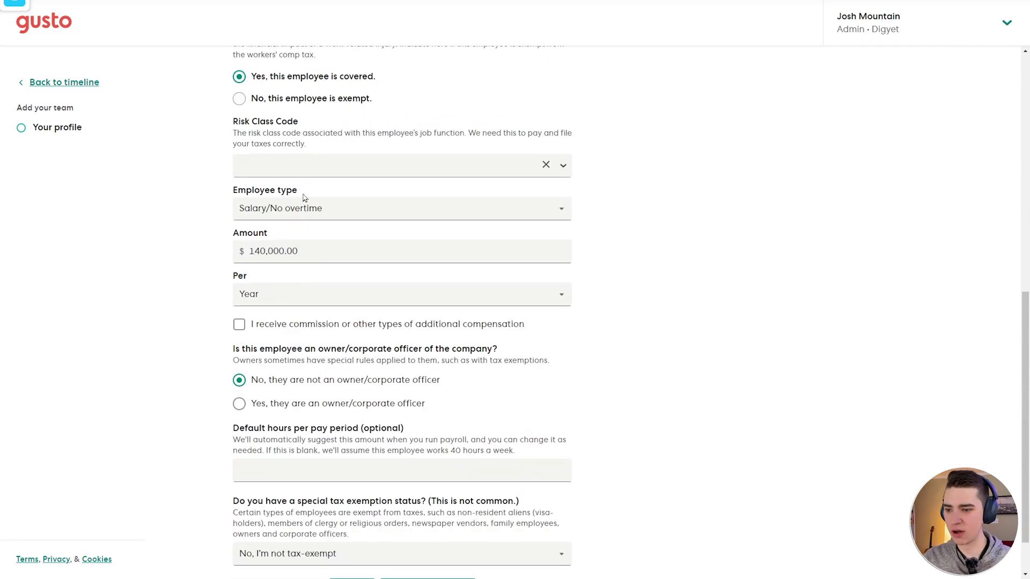
pyautogui.scroll(-1, 703, 289)
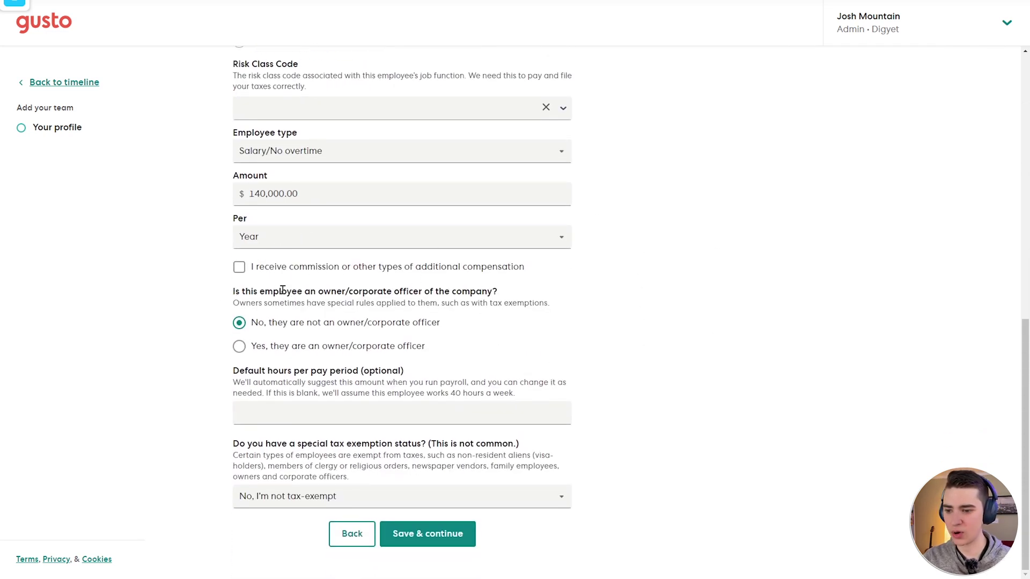
pyautogui.moveTo(296, 291); pyautogui.dragTo(504, 303)
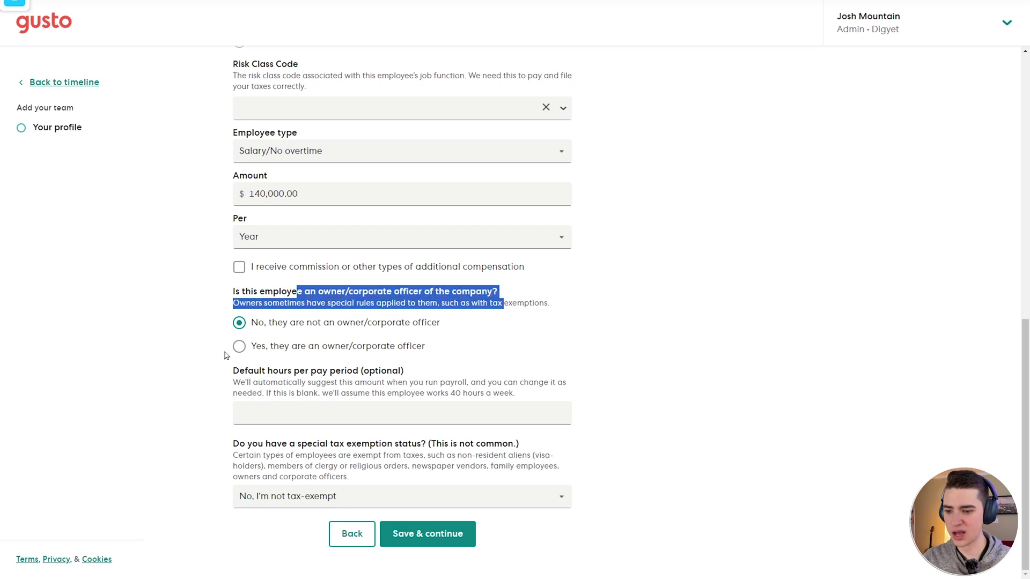
pyautogui.click(243, 347)
pyautogui.scroll(-2, 375, 430)
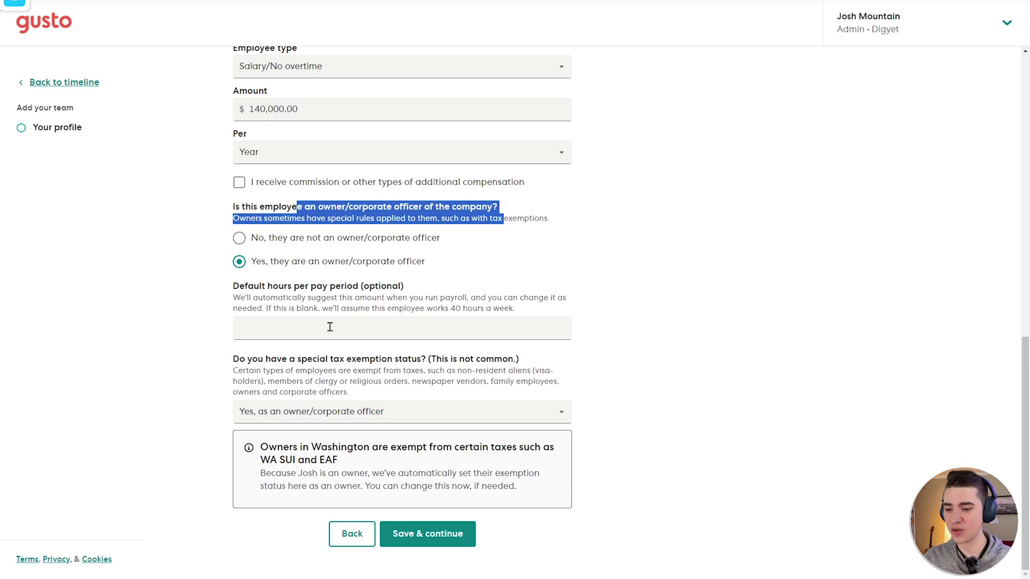
pyautogui.moveTo(269, 448); pyautogui.dragTo(494, 462)
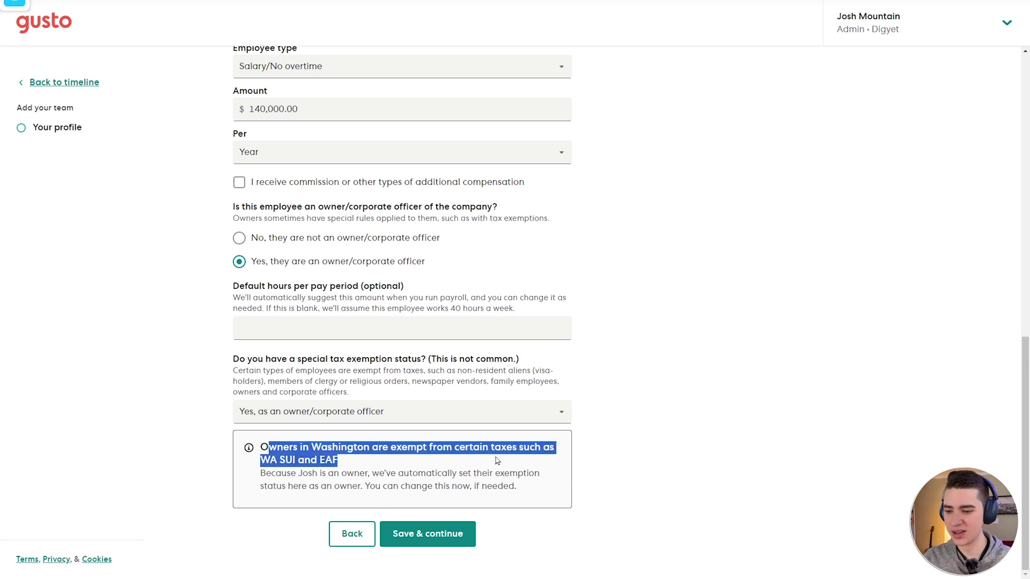
pyautogui.click(246, 462)
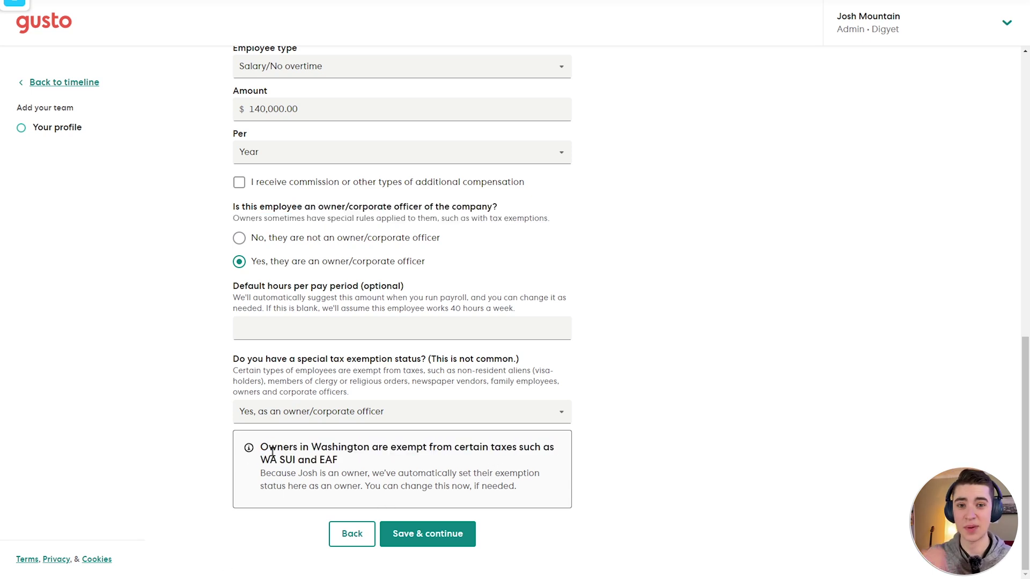
pyautogui.scroll(10, 272, 453)
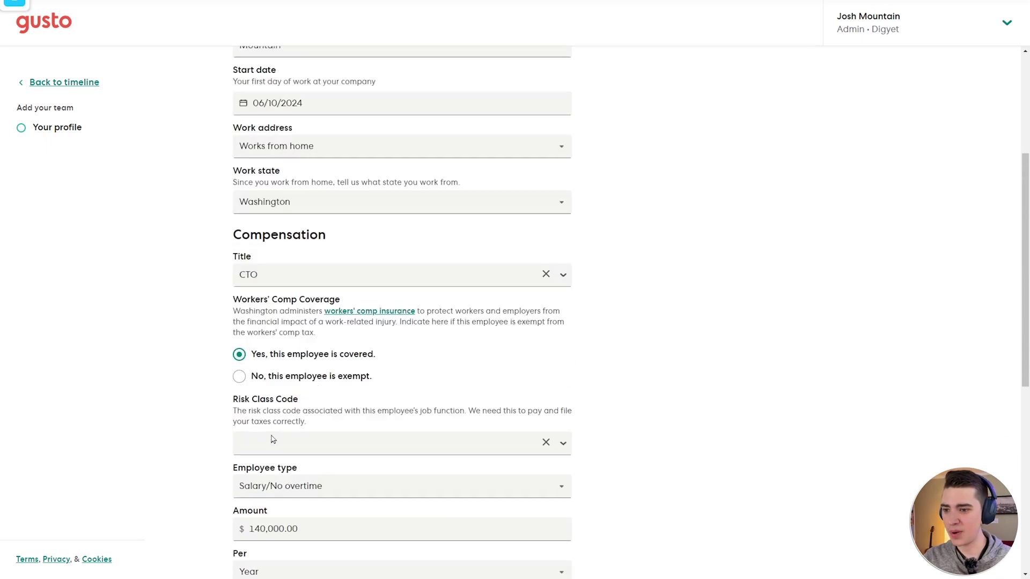
pyautogui.scroll(-6, 260, 425)
pyautogui.scroll(-5, 348, 341)
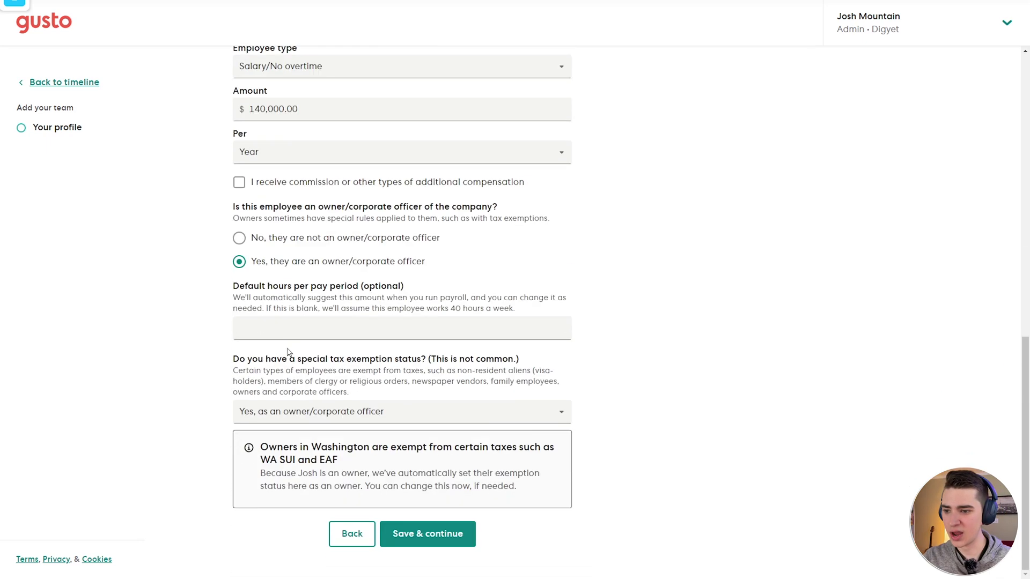
# Choose risk class code 0307-01 HVAC Systems and save the basics
pyautogui.click(429, 532)
pyautogui.scroll(-9, 269, 374)
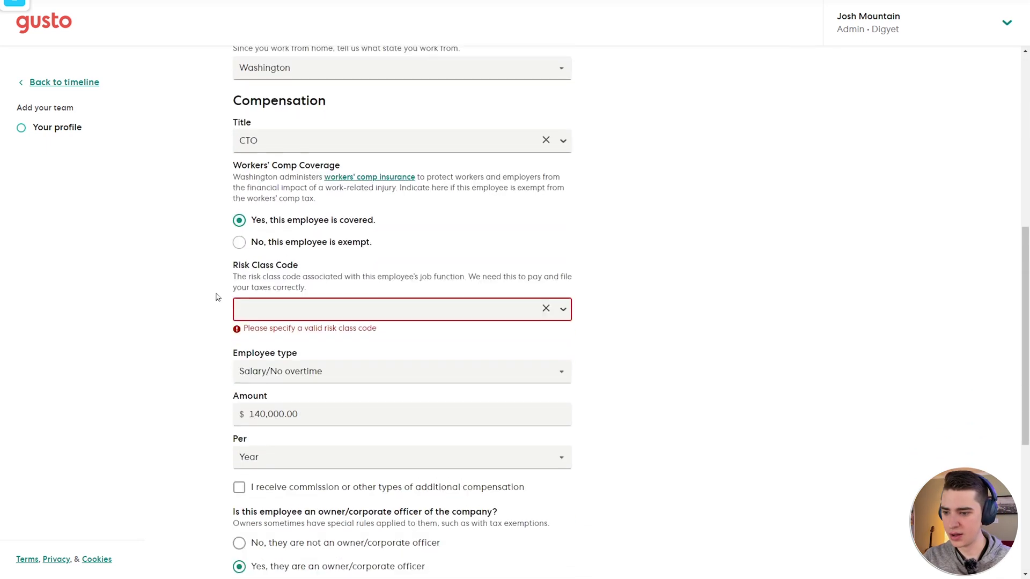
pyautogui.click(290, 226)
pyautogui.scroll(-5, 312, 273)
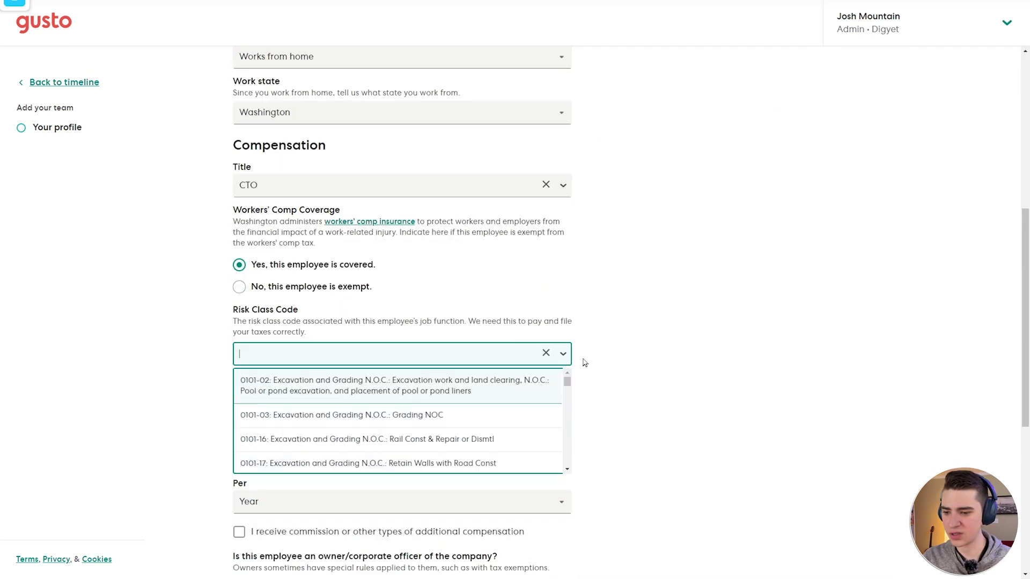
pyautogui.scroll(-3, 390, 397)
pyautogui.scroll(-10, 408, 413)
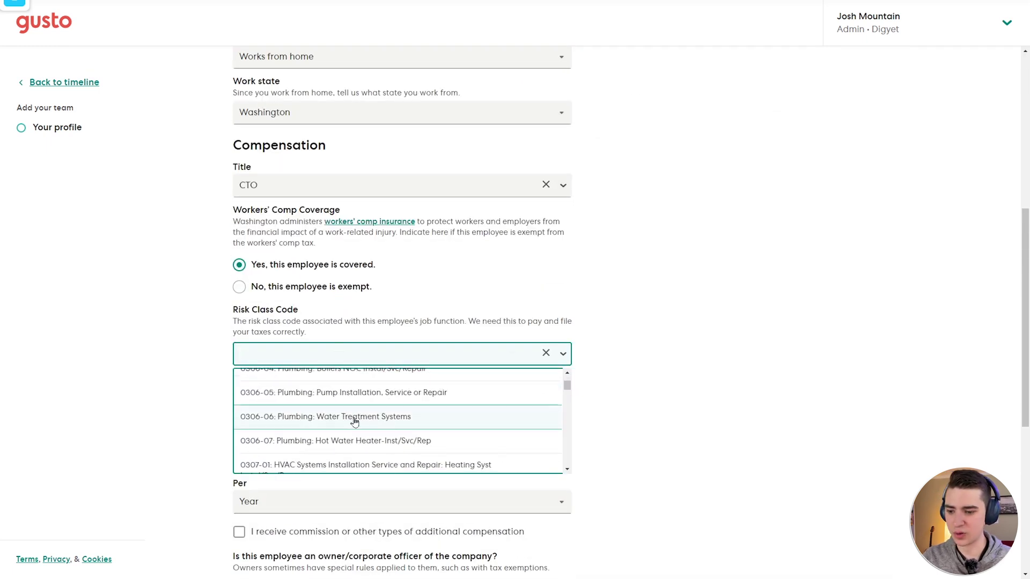
pyautogui.click(425, 465)
pyautogui.scroll(-6, 557, 387)
pyautogui.click(428, 534)
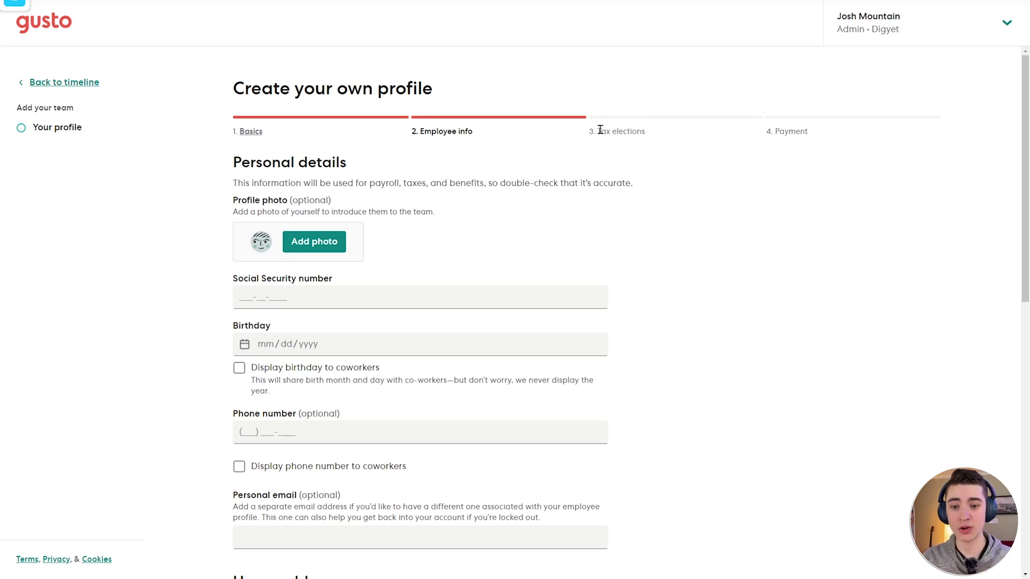
# Review the Tax elections and Payment steps and the 'Gusto reviews your account' milestone
pyautogui.moveTo(600, 132); pyautogui.dragTo(680, 132)
pyautogui.moveTo(785, 132); pyautogui.dragTo(816, 139)
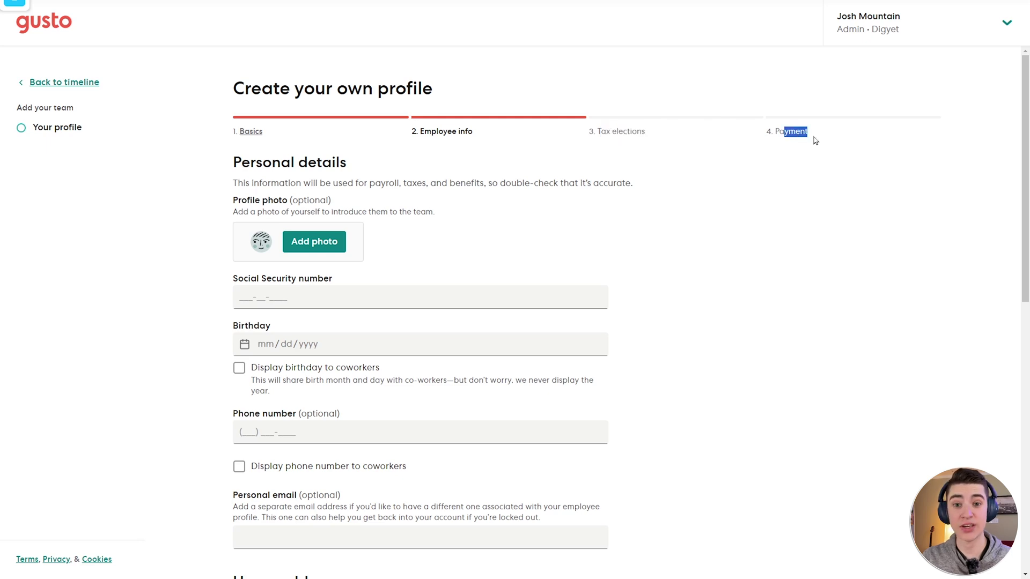
pyautogui.scroll(-3, 685, 236)
pyautogui.scroll(3, 686, 236)
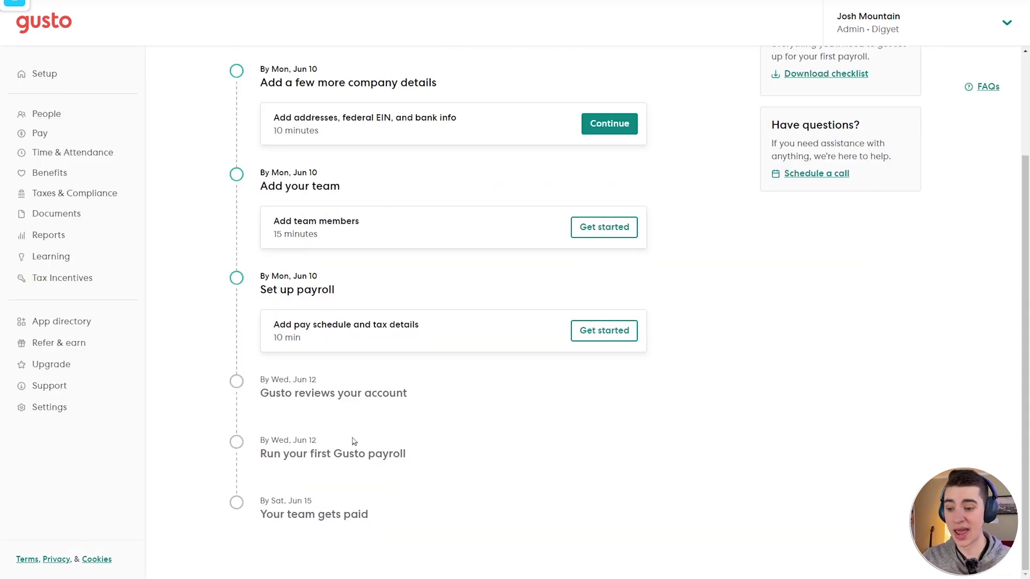
pyautogui.moveTo(269, 394); pyautogui.dragTo(423, 400)
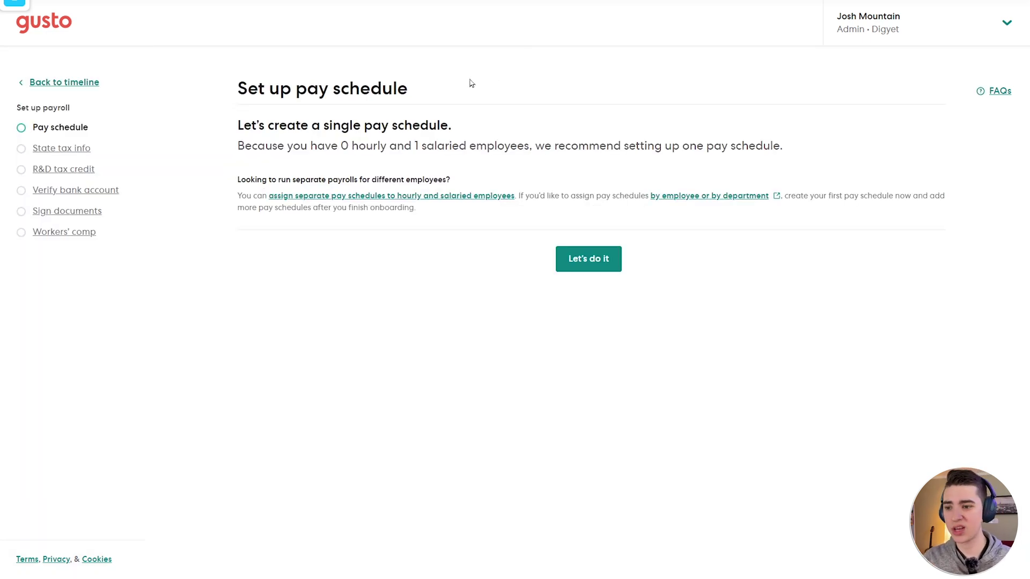
# Review the pay schedule page, then save the twice-monthly schedule (15th and last day) starting 06/15/2024
pyautogui.moveTo(237, 88); pyautogui.dragTo(428, 88)
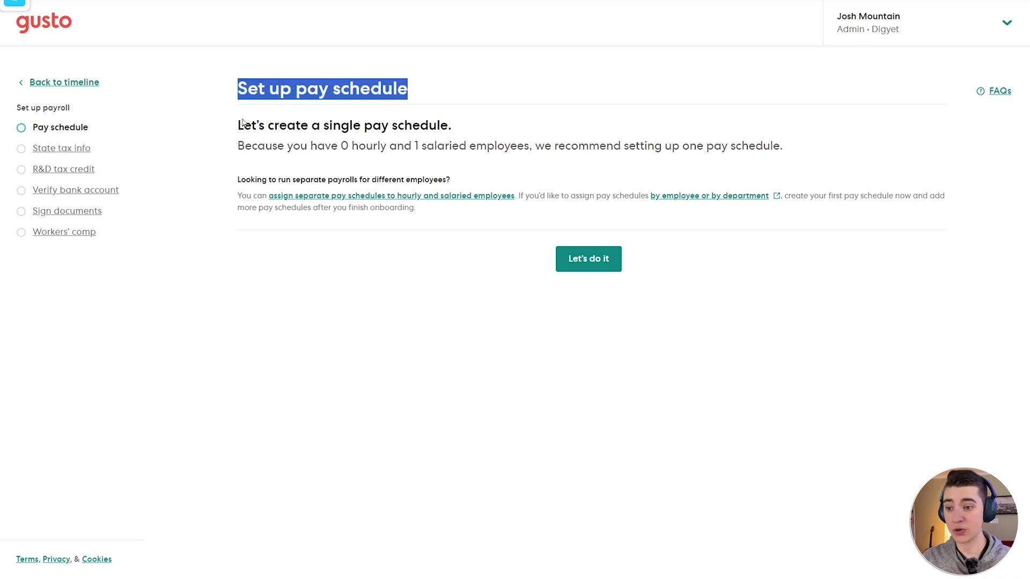
pyautogui.moveTo(238, 125); pyautogui.dragTo(465, 113)
pyautogui.moveTo(415, 145); pyautogui.dragTo(782, 146)
pyautogui.click(573, 145)
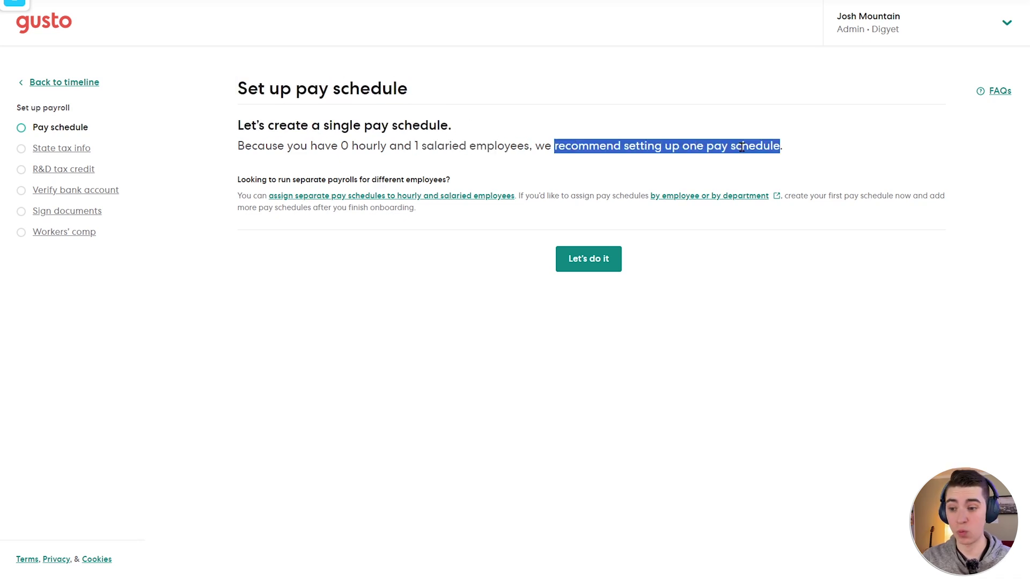
pyautogui.click(573, 260)
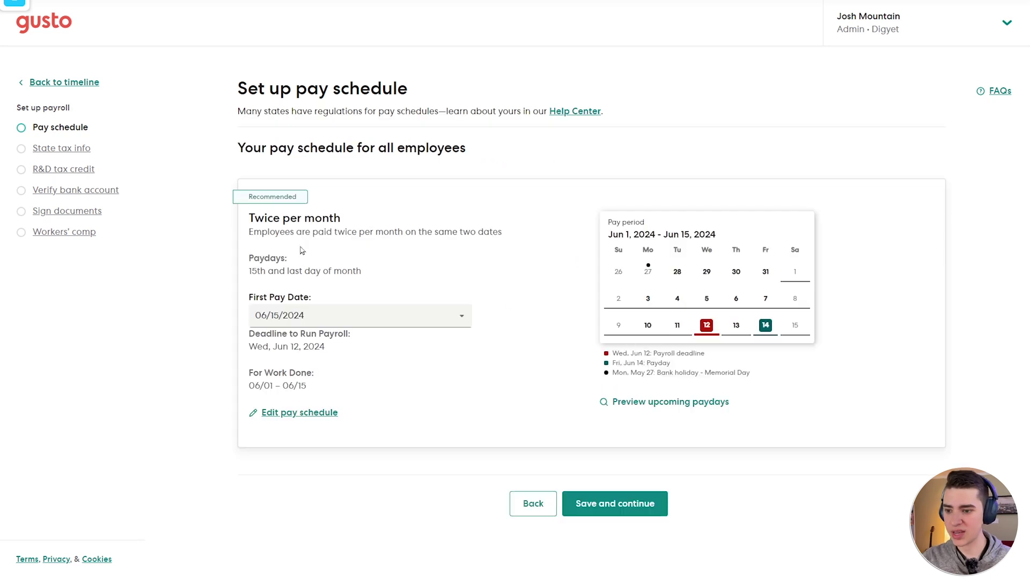
pyautogui.click(613, 510)
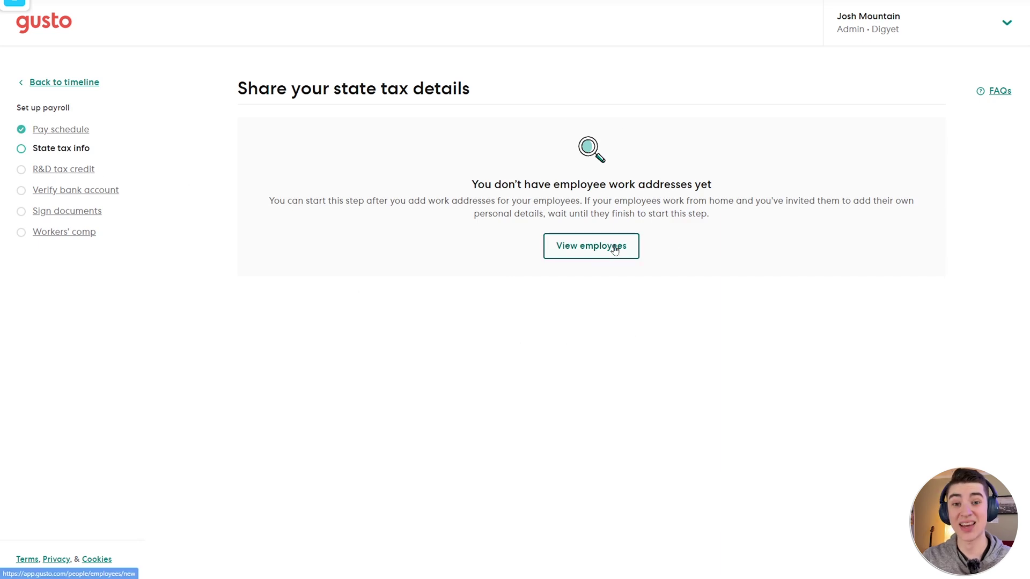
# Look at the R&D tax credit step, then move on to the Workers' comp step
pyautogui.click(88, 171)
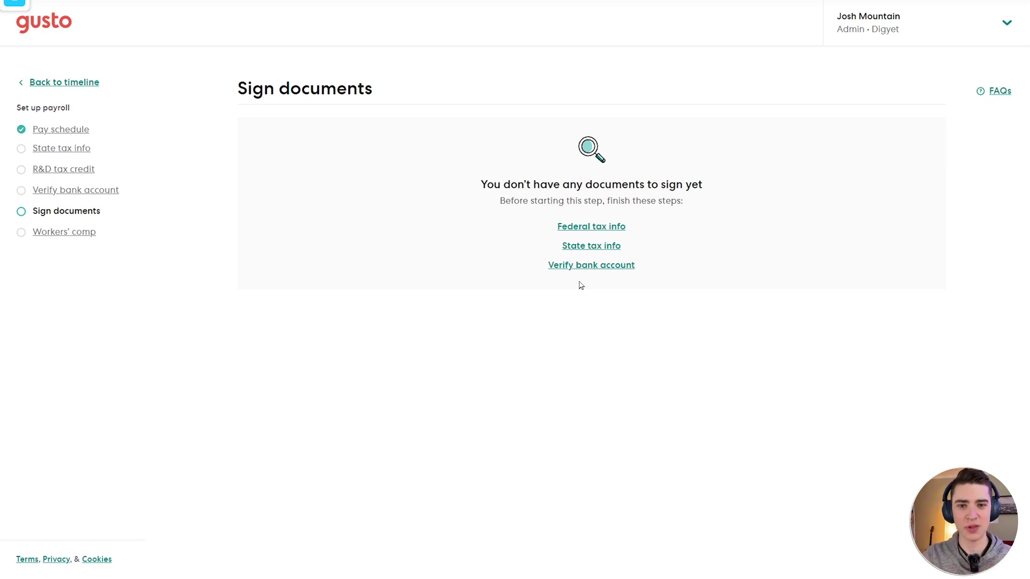
pyautogui.click(69, 232)
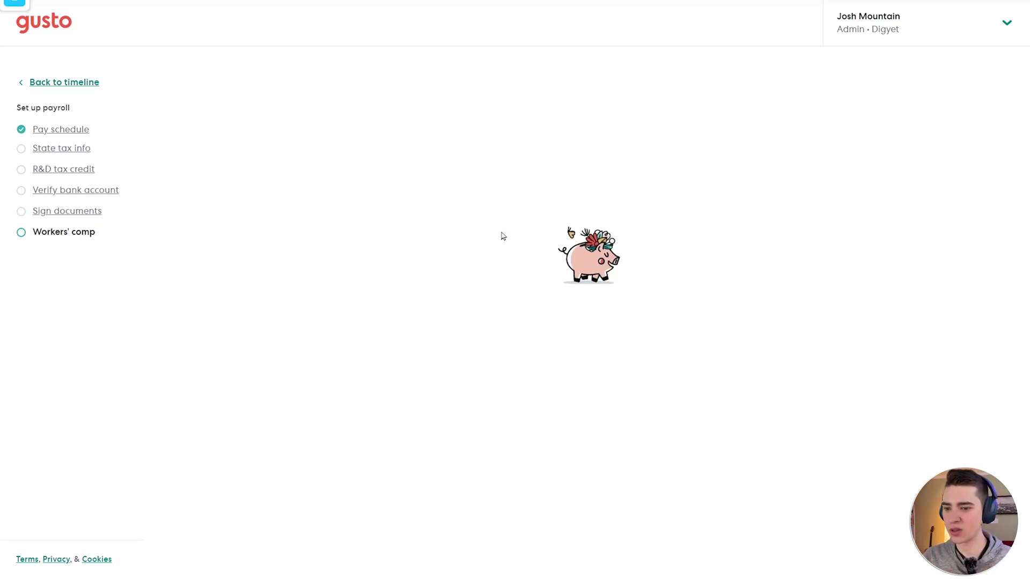
# Read the workers' comp question, answer 'No, we don't have a policy', and continue
pyautogui.moveTo(244, 124); pyautogui.dragTo(504, 124)
pyautogui.click(510, 134)
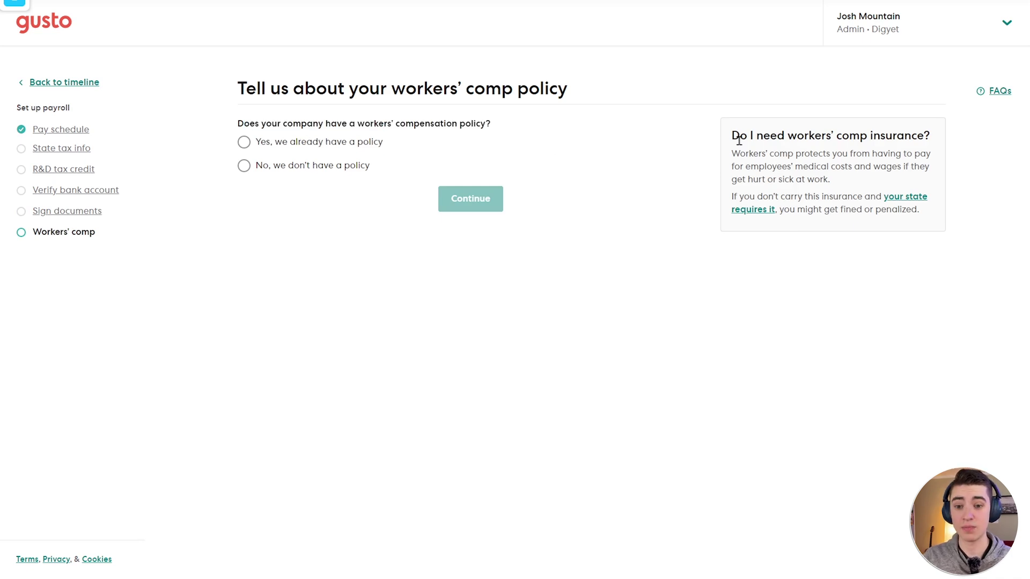
pyautogui.moveTo(732, 136); pyautogui.dragTo(867, 169)
pyautogui.click(868, 170)
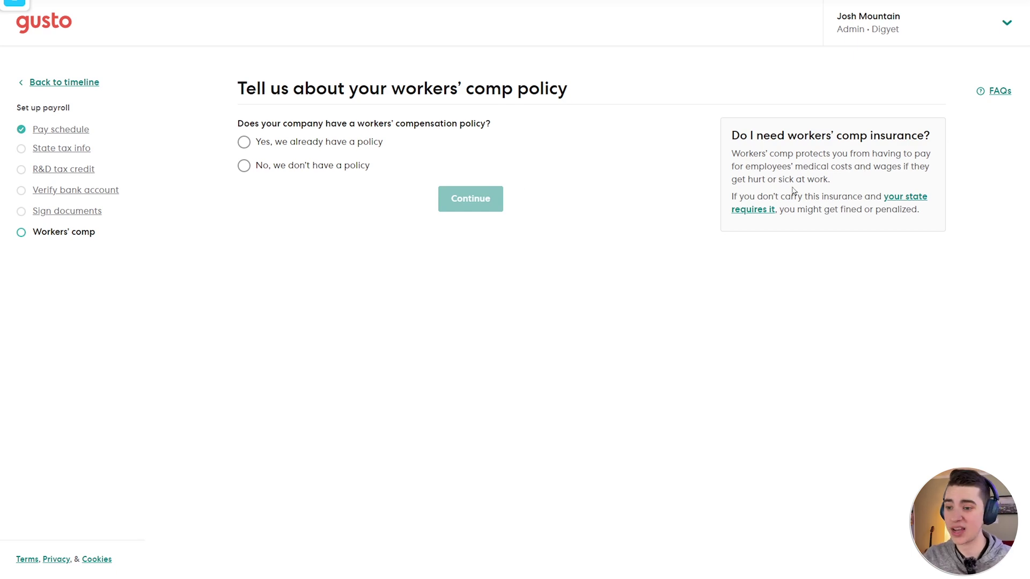
pyautogui.click(292, 165)
pyautogui.click(468, 206)
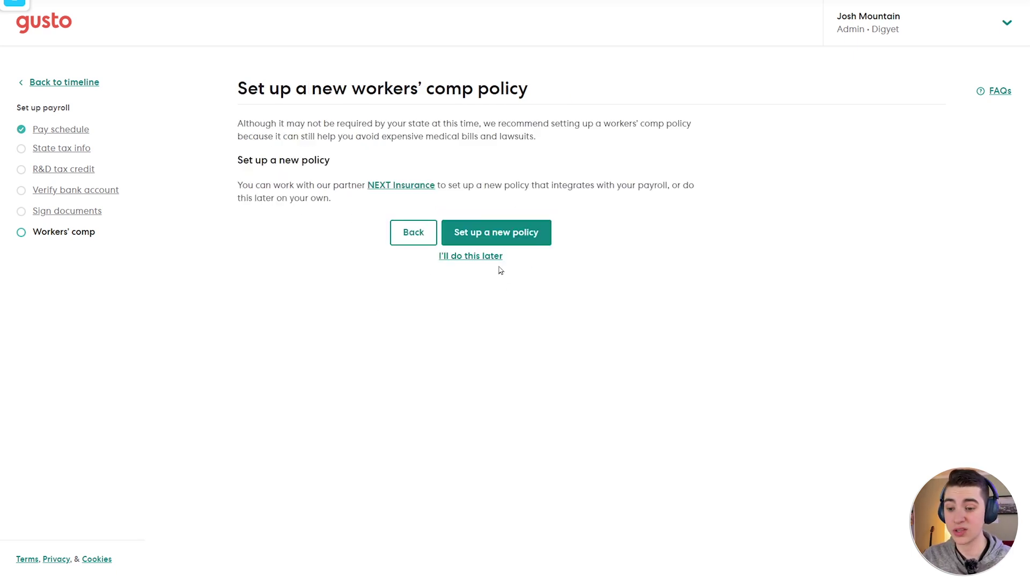
# Defer the new workers' comp policy until later, marking the step complete
pyautogui.click(483, 257)
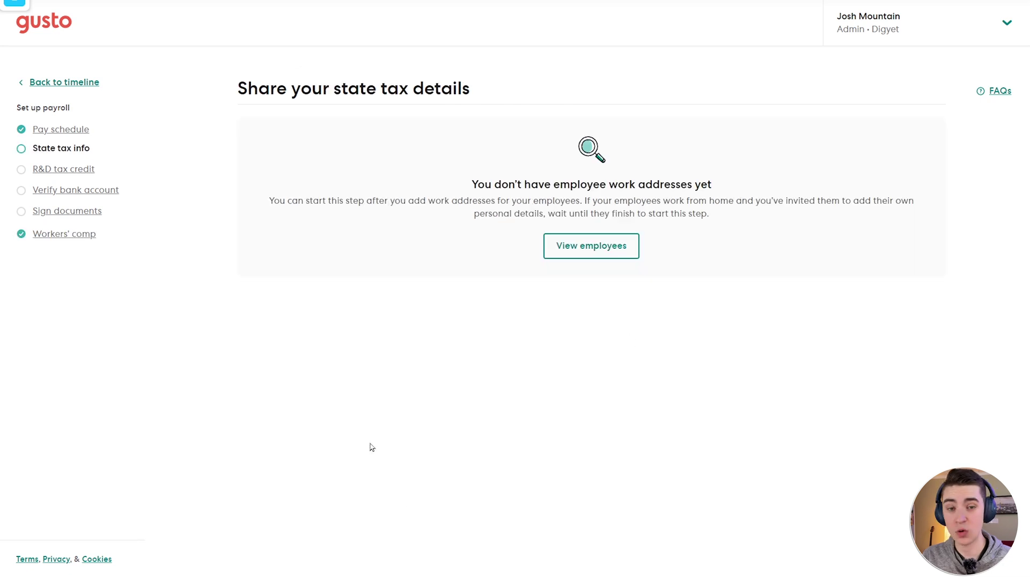